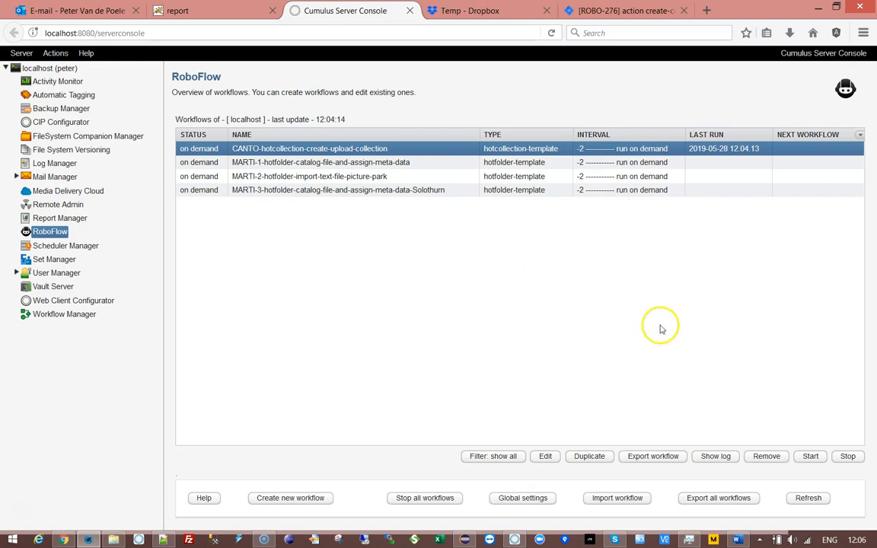
Step: Review the version info for the CANTO-hotcollection-create-upload-collection workflow, highlighting the 11.2.0.4 ROBO-276 entry, and close the status window
click(712, 465)
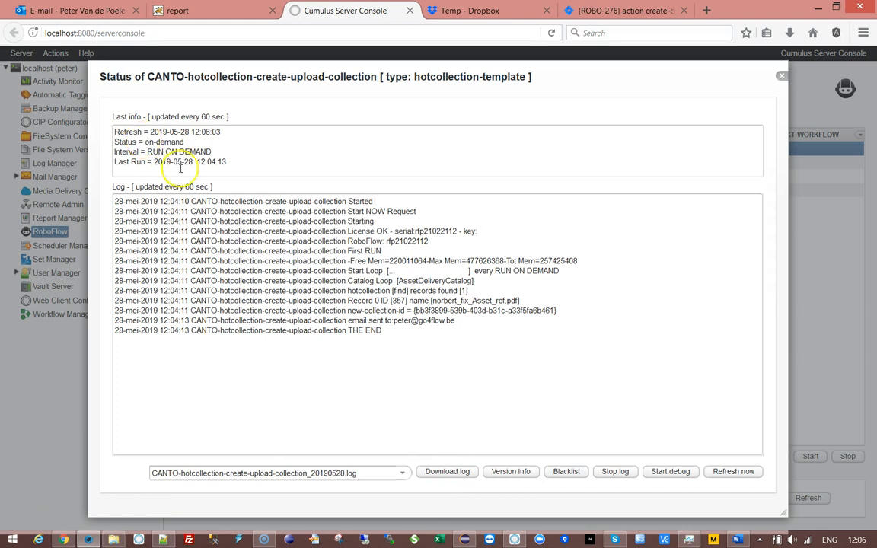
click(520, 478)
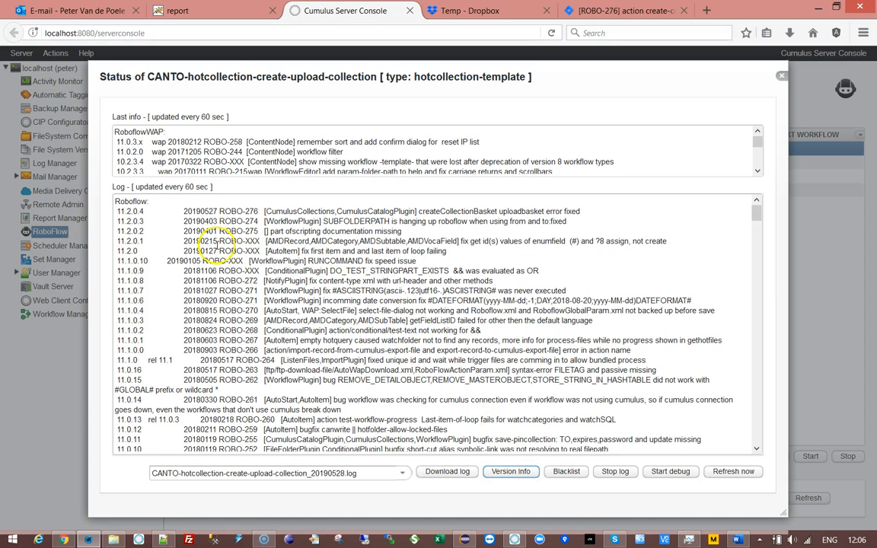
drag(118, 213, 595, 212)
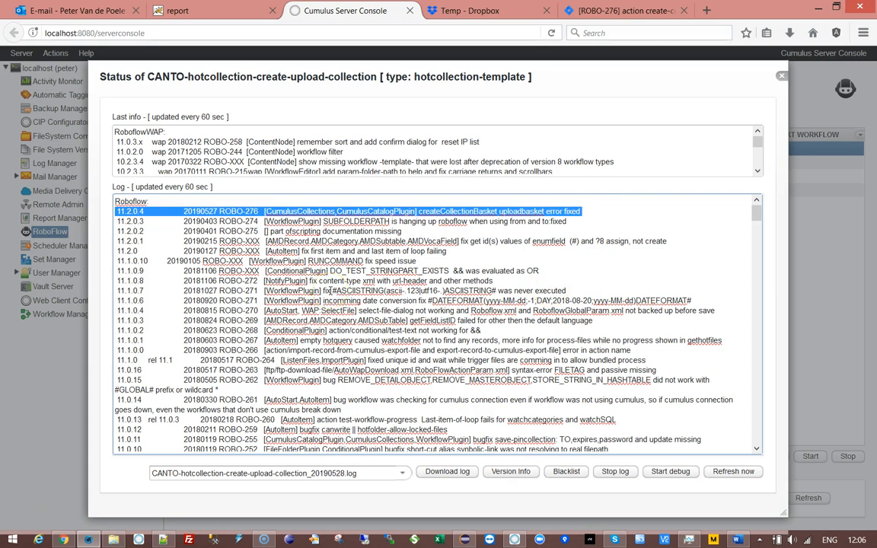
click(117, 212)
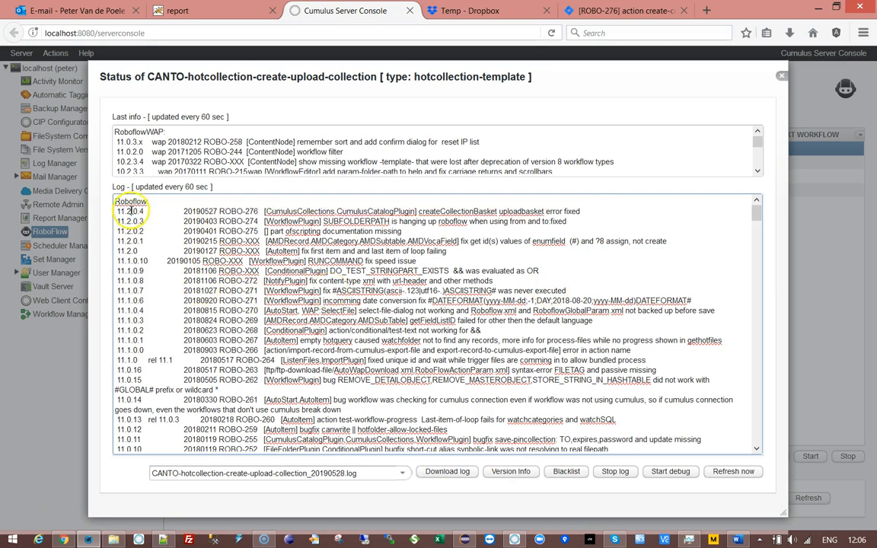
drag(117, 212, 583, 209)
click(597, 214)
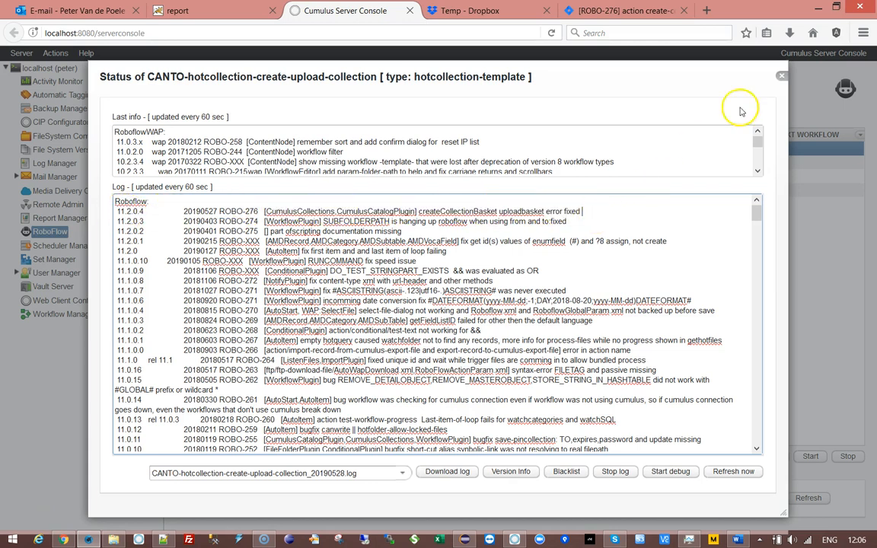
click(782, 77)
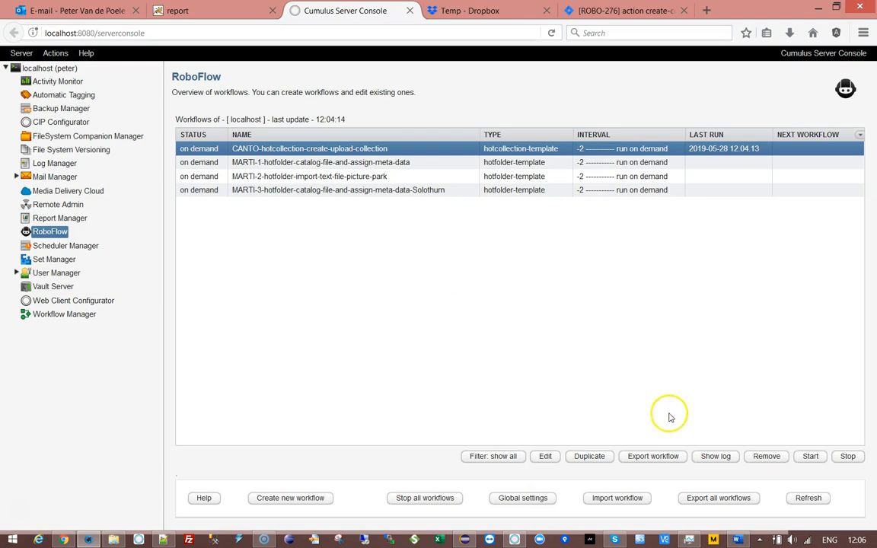
Step: Start the CANTO-hotcollection-create-upload-collection workflow and open its log at the most recent entries
click(811, 458)
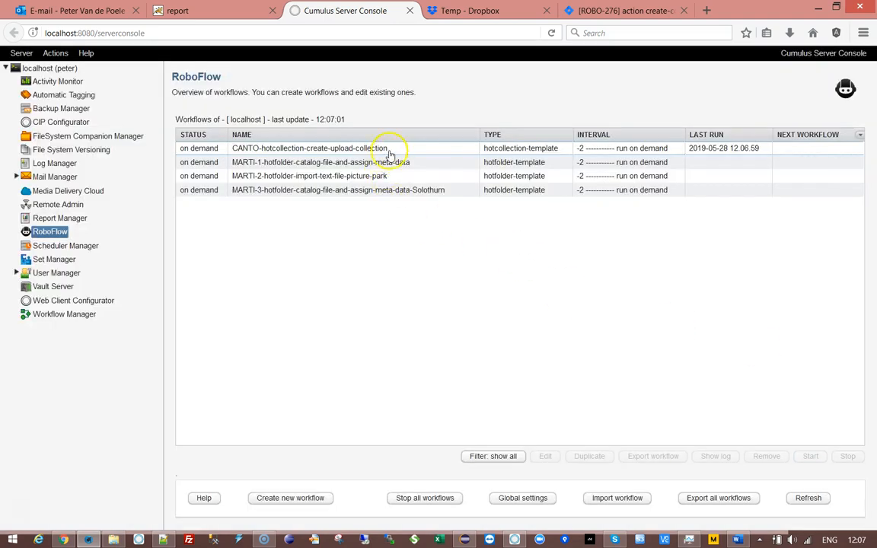
click(354, 148)
click(715, 456)
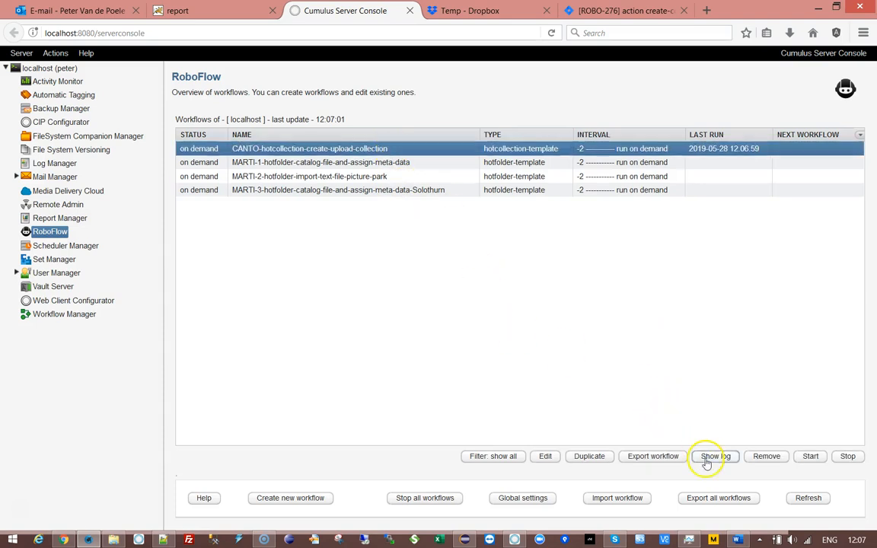
scroll(754, 268, down, 1)
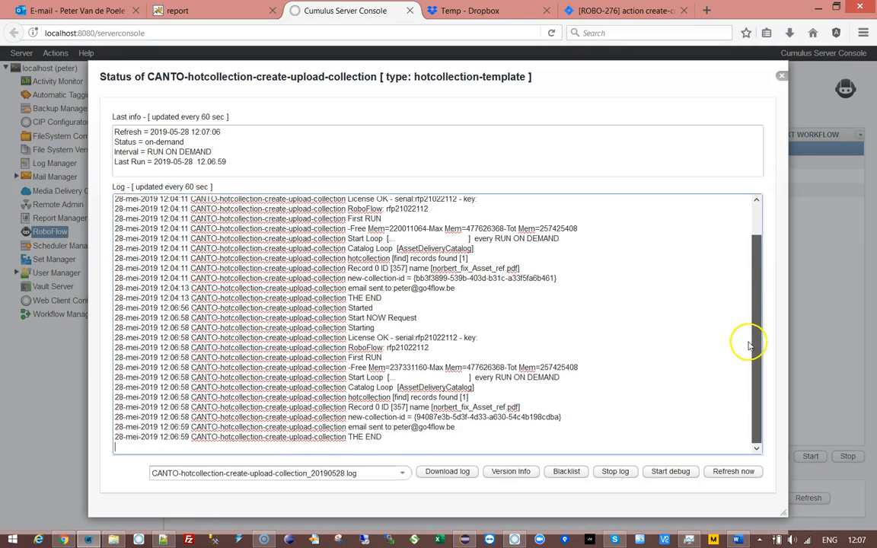
Step: Examine the latest run's log lines for the processed record, the new collection ID and the sent email
drag(348, 407, 540, 409)
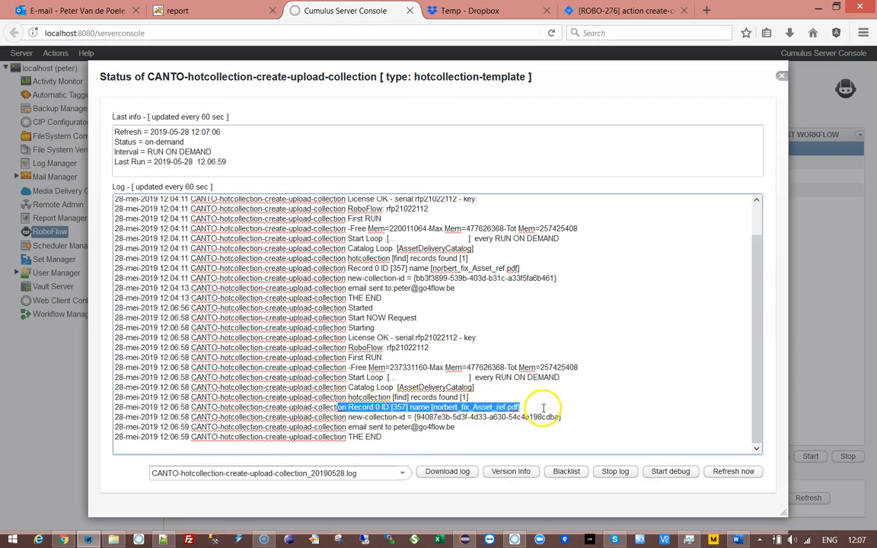
click(544, 408)
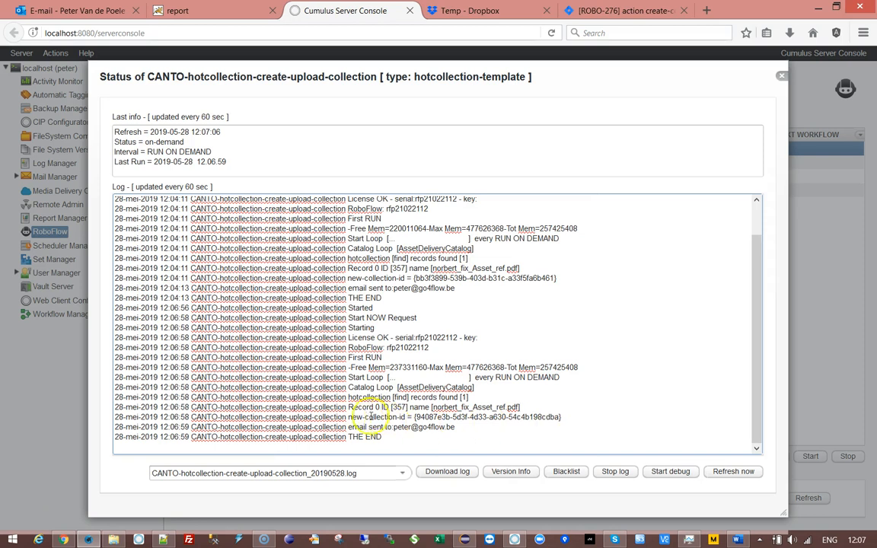
double_click(355, 417)
drag(368, 419, 558, 417)
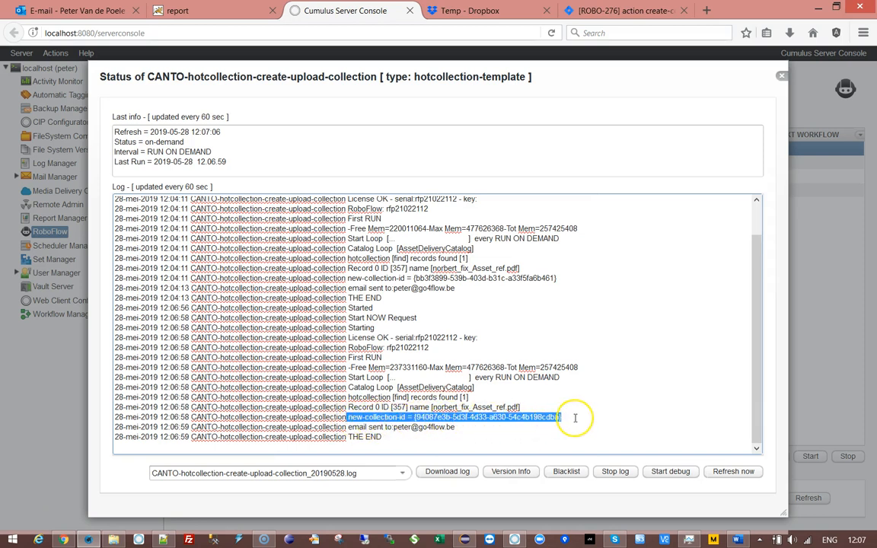
click(578, 416)
drag(413, 417, 585, 415)
click(586, 416)
drag(348, 427, 454, 428)
click(472, 426)
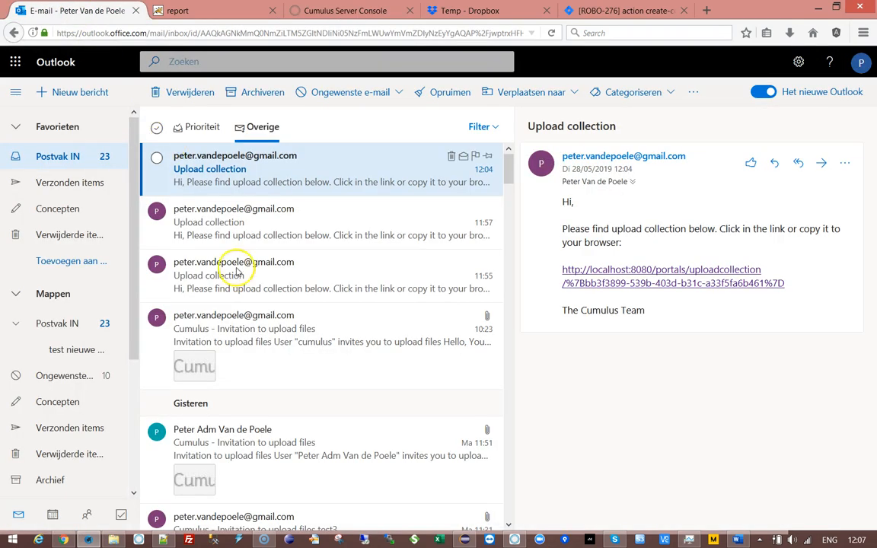
Step: Switch to the Outlook mailbox, refresh the inbox, and follow the portal link in the newest Upload collection email under Overige
click(67, 11)
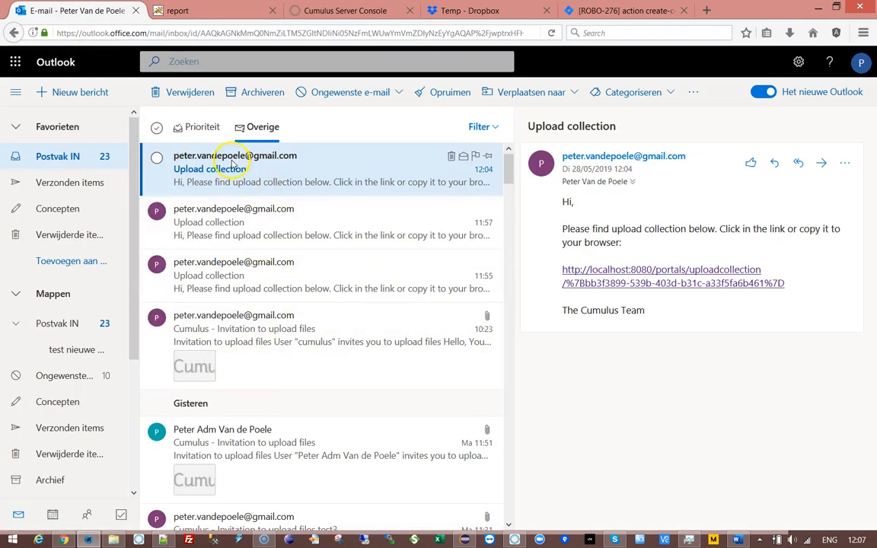
click(219, 212)
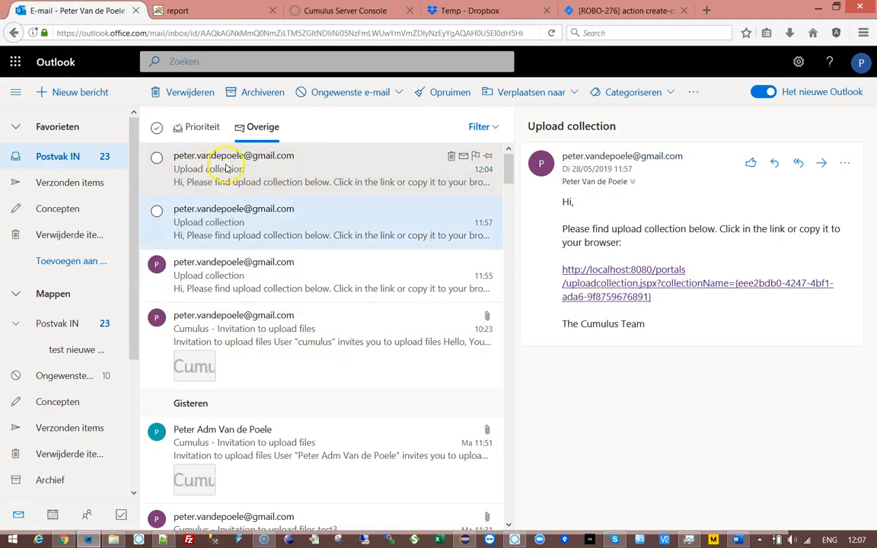
click(289, 169)
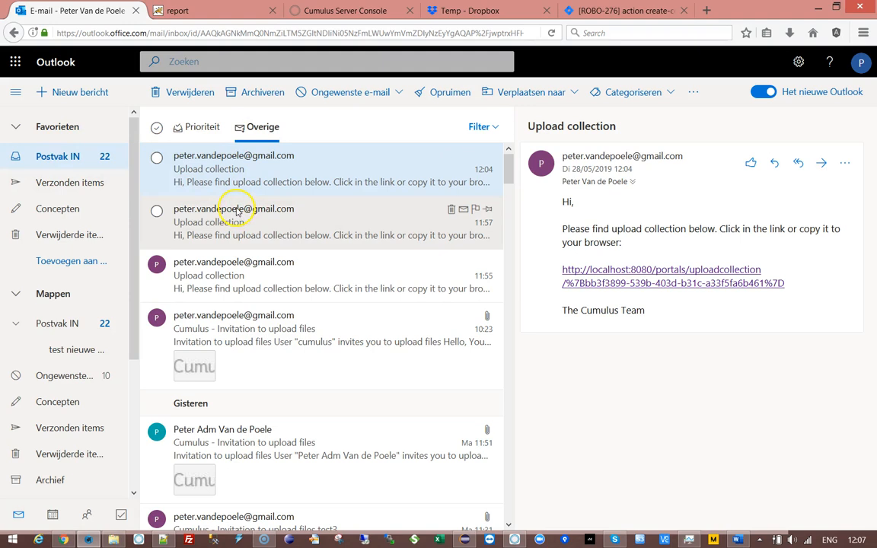
click(552, 33)
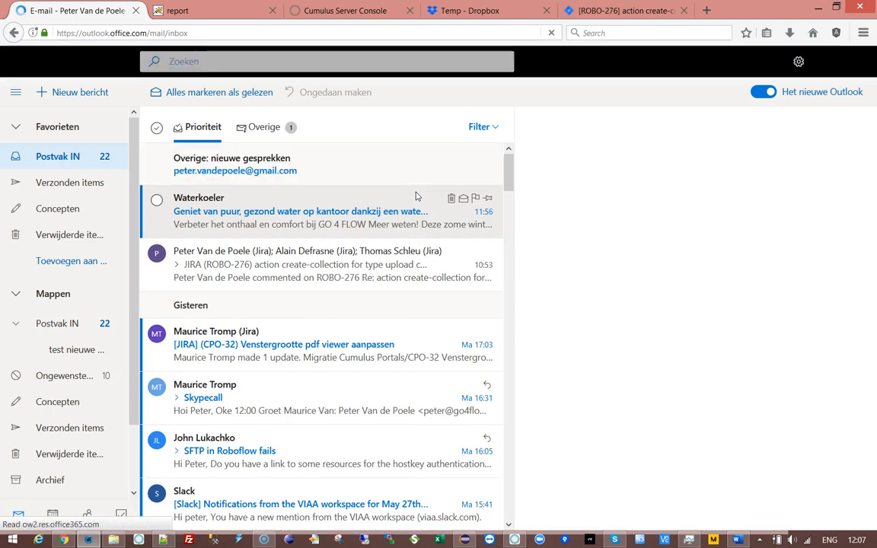
click(278, 169)
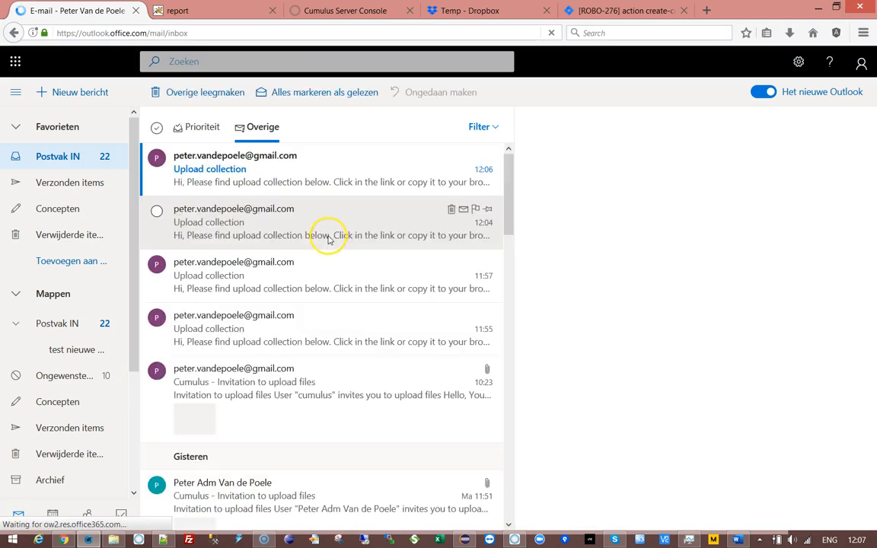
click(225, 181)
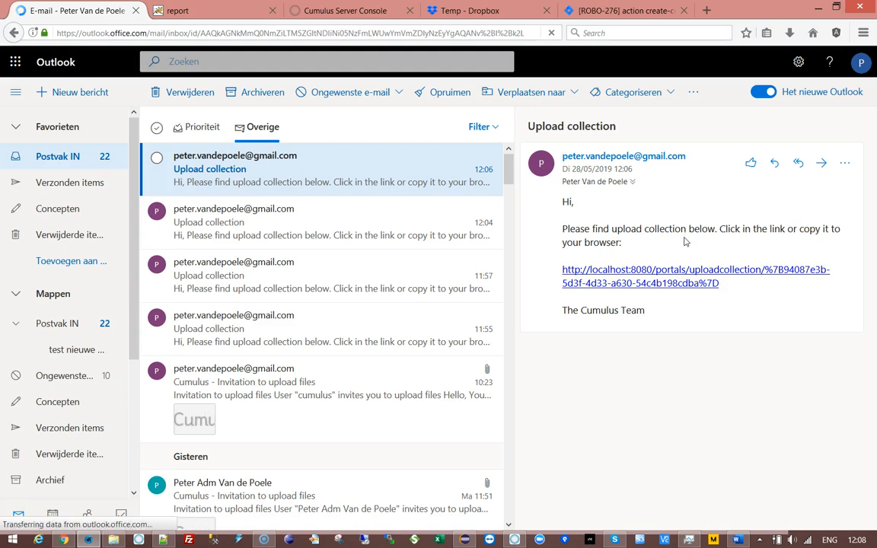
click(660, 277)
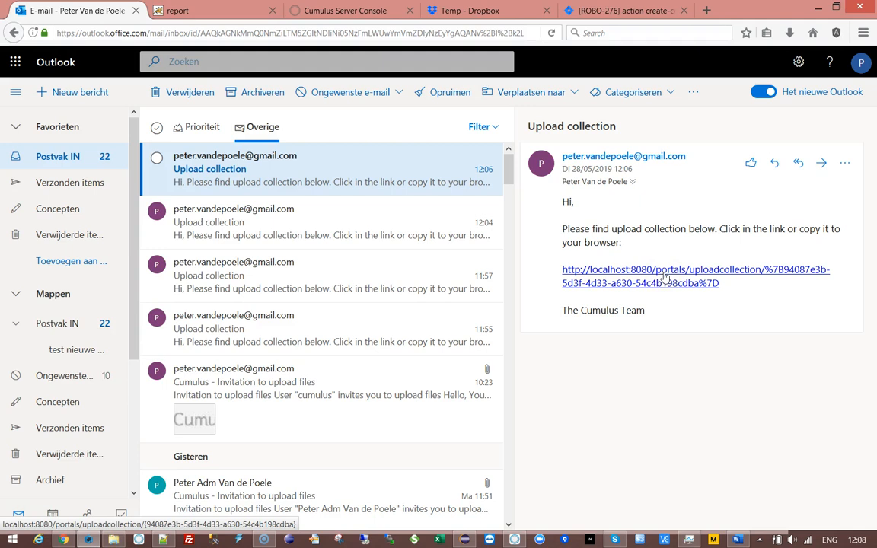
click(697, 283)
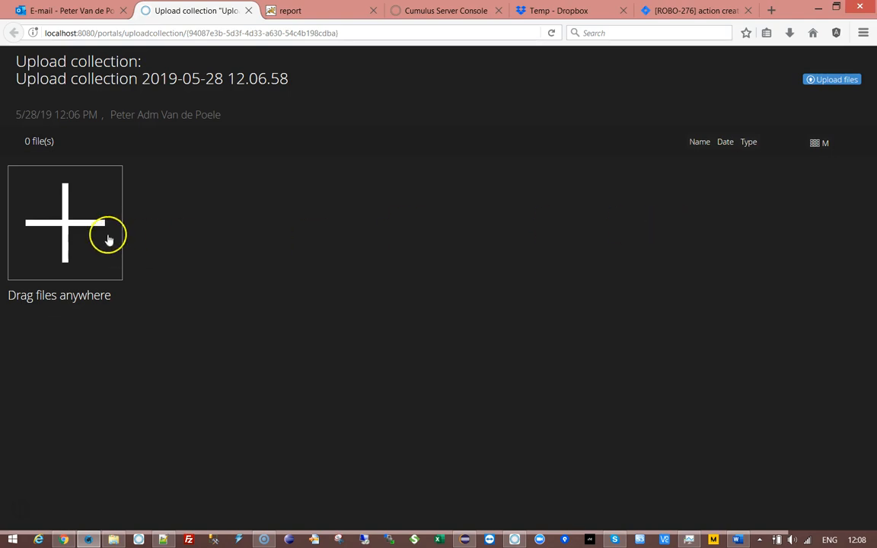
Step: Upload Report-20190331104012749.pdf from the Downloads folder to the upload collection
click(77, 222)
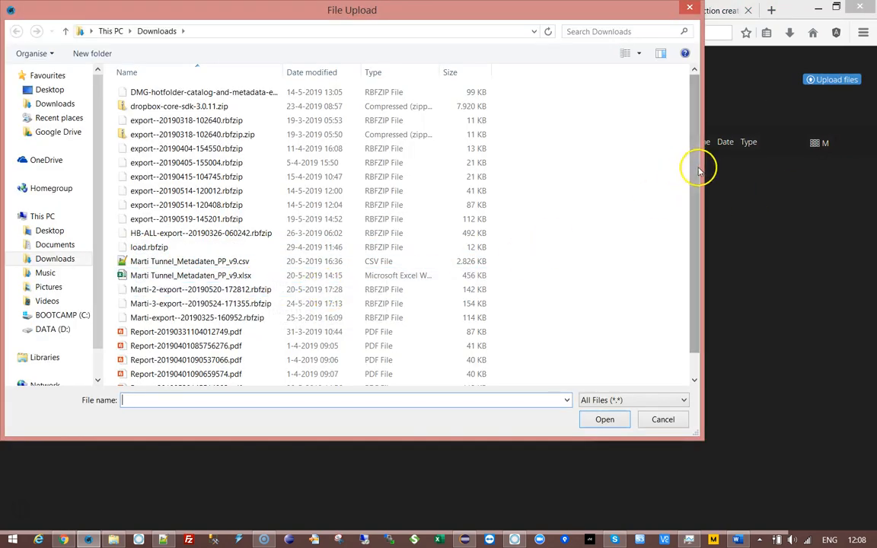
click(175, 332)
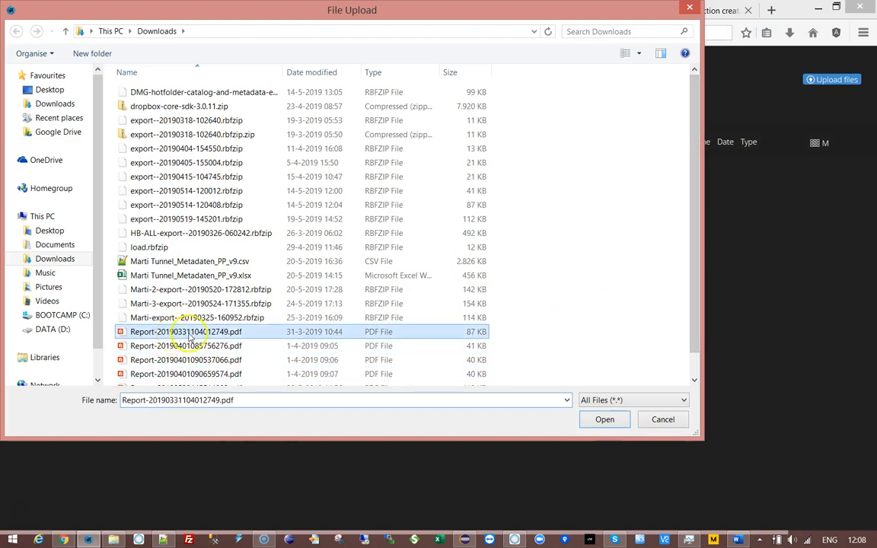
click(605, 420)
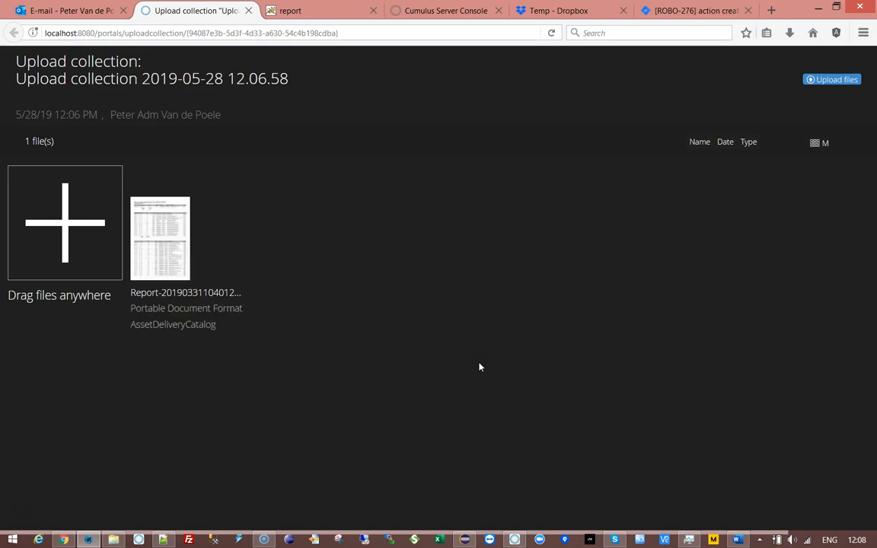
mouse_move(186, 265)
Step: Return to the Cumulus Server Console, close the log, and view the parameters of the CANTO-hotcollection-create-upload-collection workflow
click(411, 11)
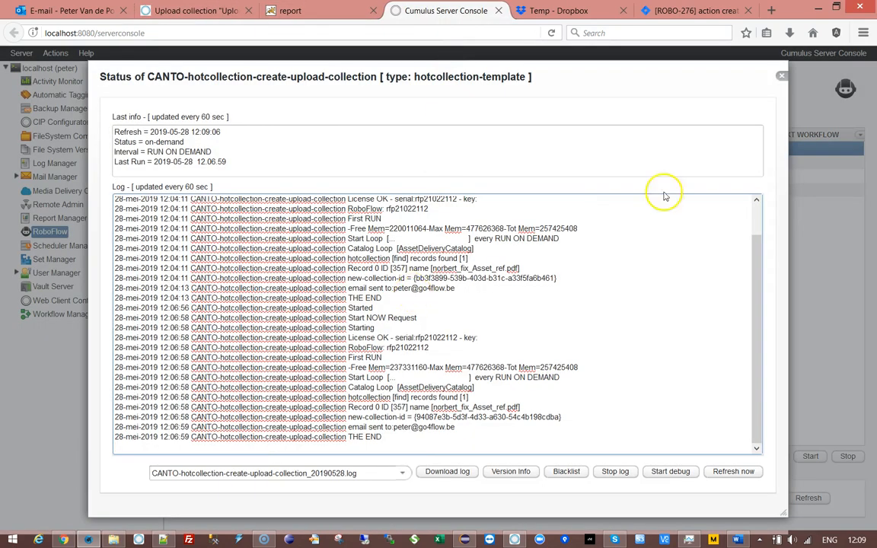
click(781, 75)
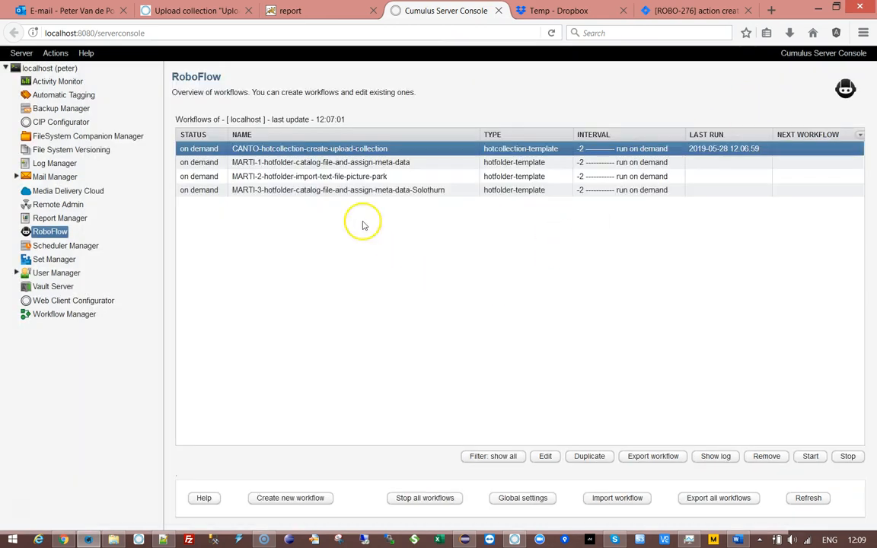
double_click(288, 149)
click(183, 173)
drag(279, 151, 241, 70)
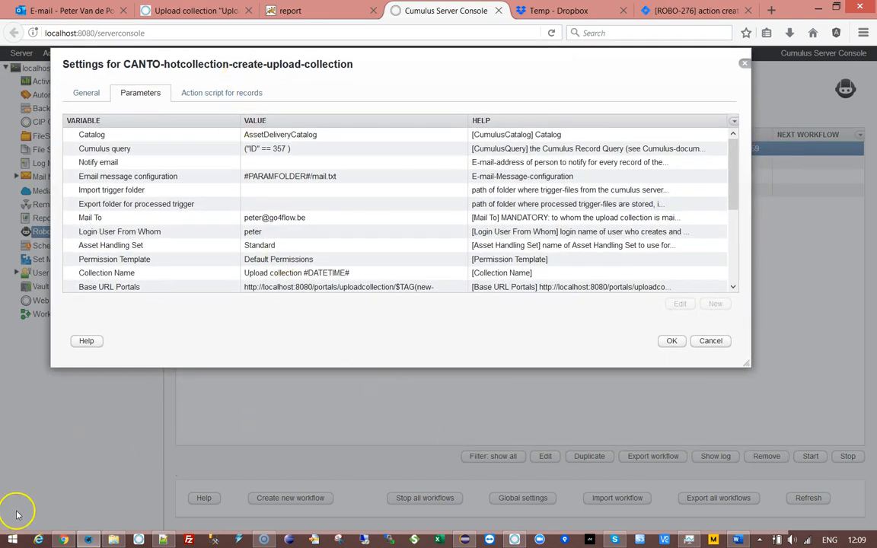
Step: Open the save-collection-from-catalog action in the workflow's action script for records
click(219, 92)
click(158, 137)
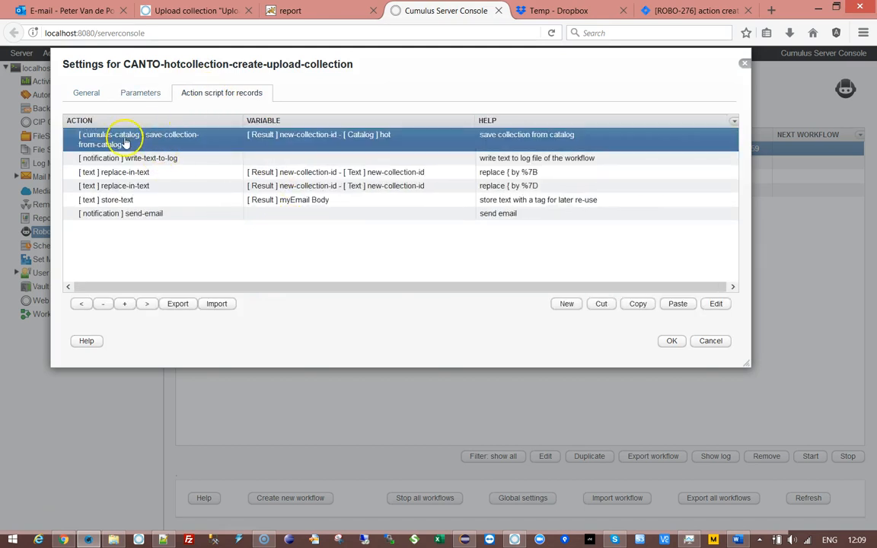
double_click(126, 137)
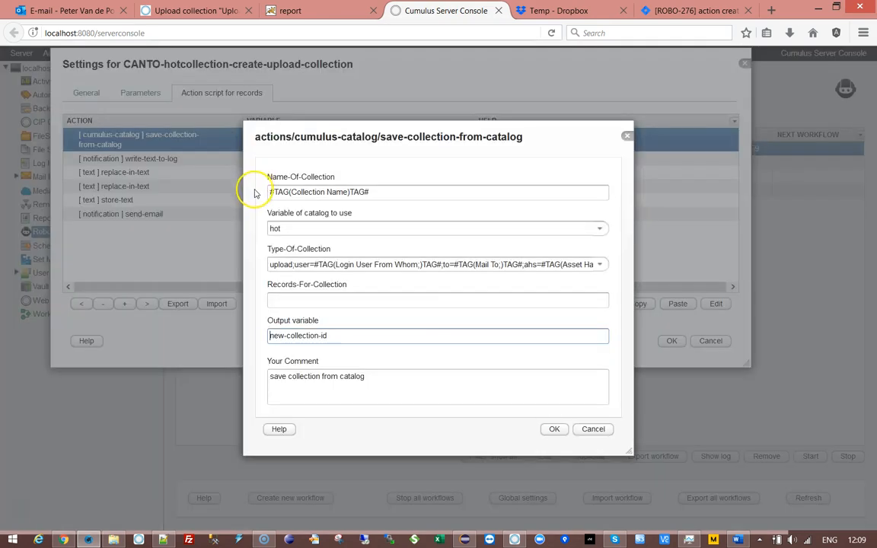
Step: Inspect the available Type-Of-Collection options and read the full upload value with its user, recipient, asset handling set, permission and password tags
click(601, 265)
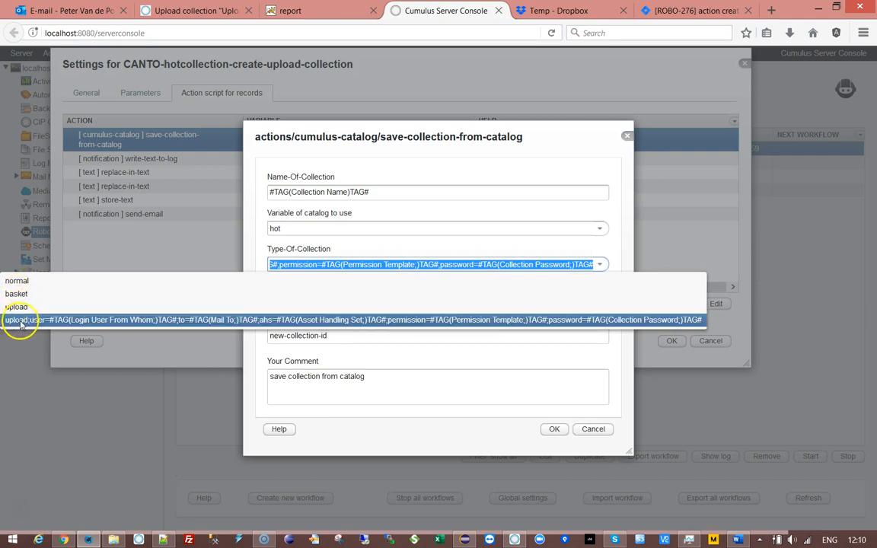
click(447, 170)
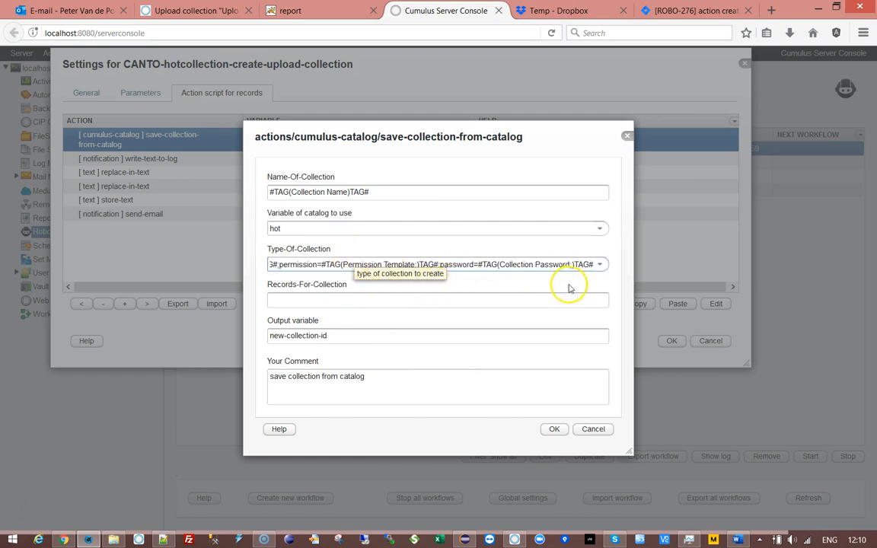
key(Left)
key(Left)
key(Left)
key(Left)
key(Left)
key(Left)
key(Left)
key(Left)
key(Left)
key(Left)
key(Left)
key(Left)
key(Left)
key(Left)
key(Left)
key(Left)
key(Left)
key(Left)
key(Left)
key(Left)
key(Left)
key(Left)
key(Left)
key(Left)
key(Left)
key(Left)
key(Left)
key(Left)
key(Left)
key(Left)
key(Left)
key(Left)
key(Left)
key(Left)
key(Left)
key(Left)
key(Left)
key(Left)
key(Left)
key(Left)
key(Left)
key(Left)
key(Left)
key(Left)
key(Left)
key(Left)
key(Left)
key(Left)
key(Left)
key(Left)
key(Left)
key(Left)
key(Left)
key(Left)
key(Left)
key(Left)
key(Left)
key(Left)
key(Left)
key(Left)
key(Down)
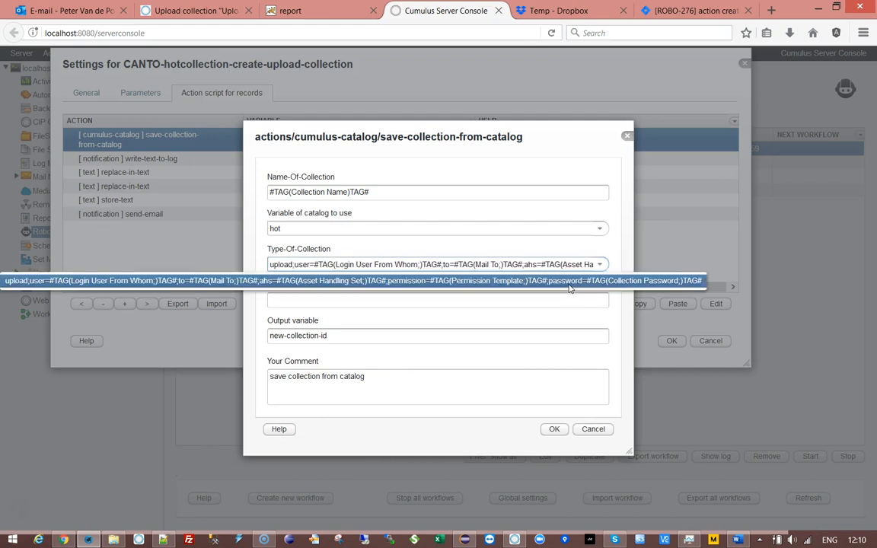
Step: Read the Type-Of-Collection value through to its final password tag, then close the save-collection-from-catalog action without changes
key(Right)
key(Right)
key(Right)
key(Right)
key(Right)
key(Right)
key(Right)
key(Right)
key(Right)
key(Right)
key(Right)
key(Right)
key(Right)
key(Right)
key(Right)
key(Right)
key(Right)
key(Right)
key(Right)
key(Right)
key(Right)
key(Right)
key(Right)
key(Right)
key(Right)
key(Right)
key(Right)
key(Right)
key(Right)
key(Right)
key(Right)
key(Right)
key(Right)
key(Right)
key(Right)
key(Right)
key(Right)
key(Right)
key(Right)
key(Right)
key(Right)
key(Right)
key(Right)
key(Right)
key(Right)
key(Right)
key(Right)
key(Right)
key(Right)
key(Right)
key(Right)
key(Right)
key(Right)
key(Right)
key(Right)
key(Right)
key(Right)
key(Right)
key(Right)
key(Right)
key(Right)
key(Right)
key(Right)
key(Right)
key(Right)
key(Right)
key(Right)
key(Right)
key(Right)
key(Right)
key(Right)
key(Right)
key(Right)
key(Right)
key(Right)
key(Right)
key(Right)
key(Right)
key(Right)
key(Right)
key(Right)
key(Right)
key(Right)
key(Right)
key(Right)
key(Right)
key(Right)
key(Right)
key(Right)
key(Right)
key(Right)
key(Right)
key(Right)
key(Right)
key(Right)
key(Right)
key(Right)
key(Right)
key(Right)
key(Right)
key(Right)
key(Right)
key(Right)
key(Right)
key(Right)
key(Right)
key(Right)
key(Right)
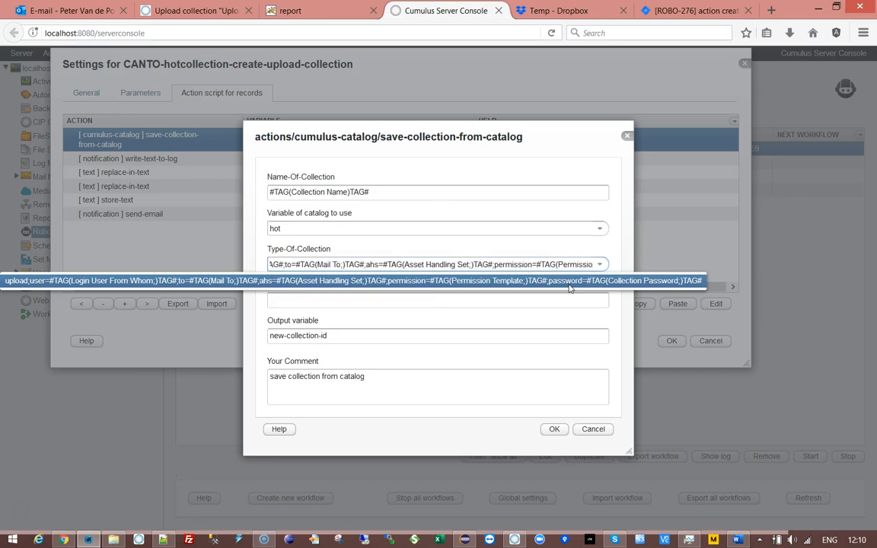
key(Right)
key(Right)
key(Right)
key(Right)
key(Right)
key(Right)
key(Right)
key(Right)
key(Right)
key(Right)
key(Right)
key(Right)
key(Right)
key(Right)
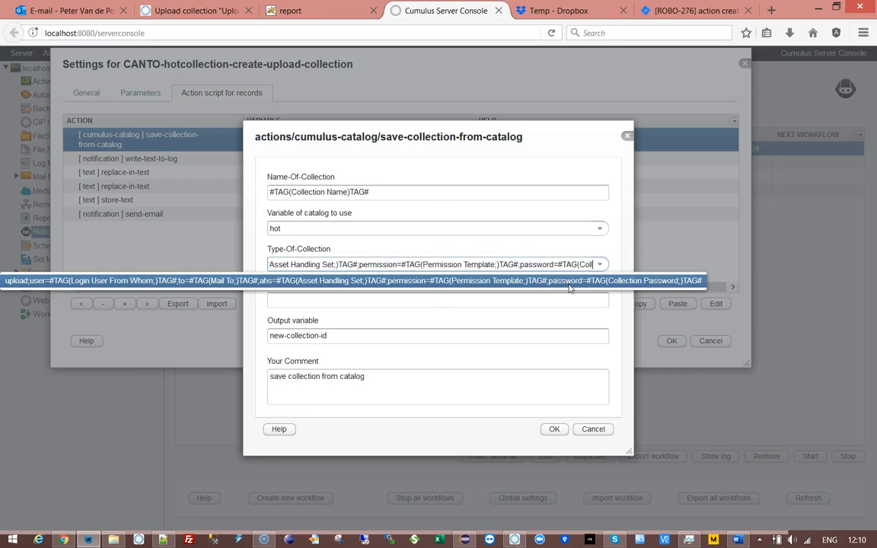
key(Right)
key(Right)
key(Right)
key(Right)
key(Right)
key(Right)
key(Right)
key(Right)
key(Right)
key(Right)
key(Right)
key(Right)
key(Right)
key(Right)
key(Right)
key(Right)
key(Right)
key(Right)
key(Right)
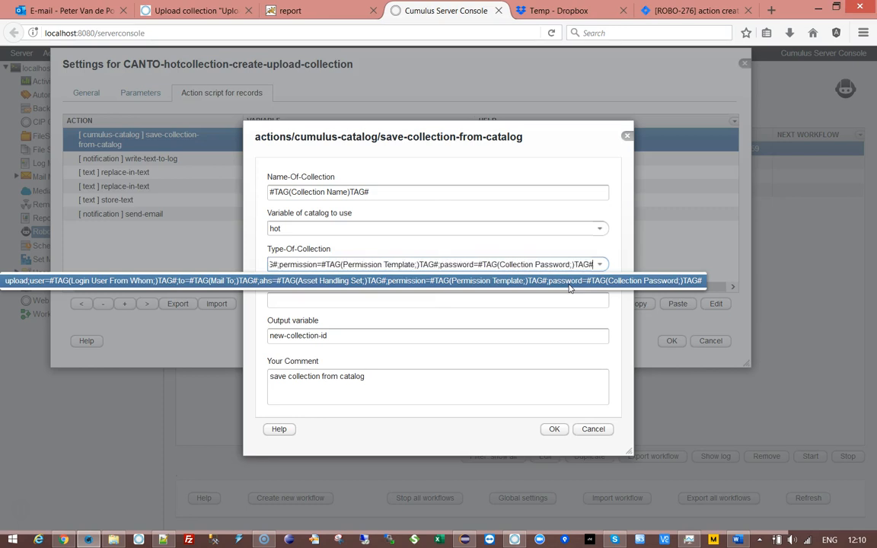
click(528, 324)
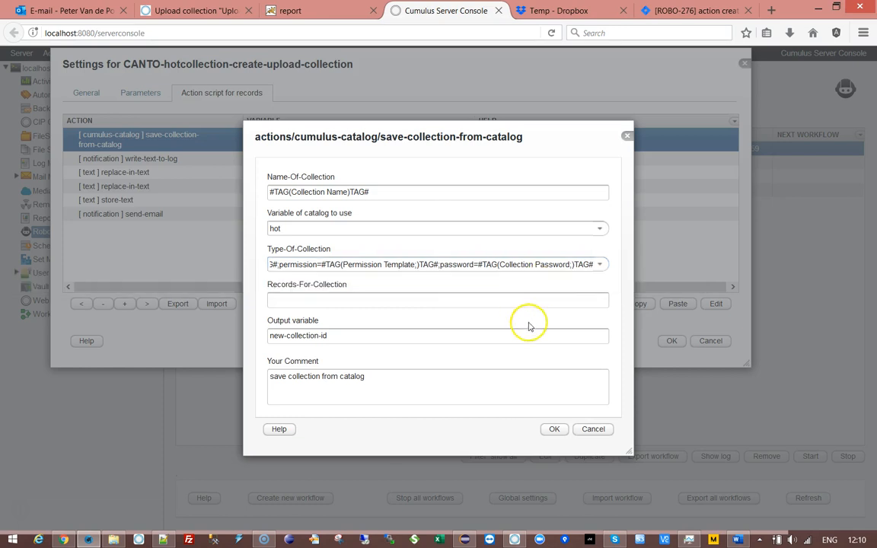
click(593, 430)
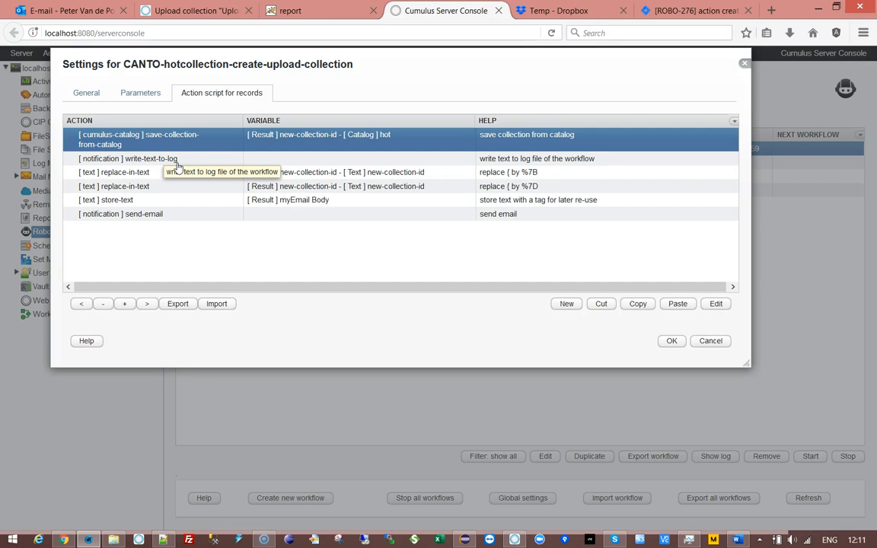
Step: Review the replace-in-text action, then inspect the send-email action's recipient, subject and message tags and close it without changes
click(111, 172)
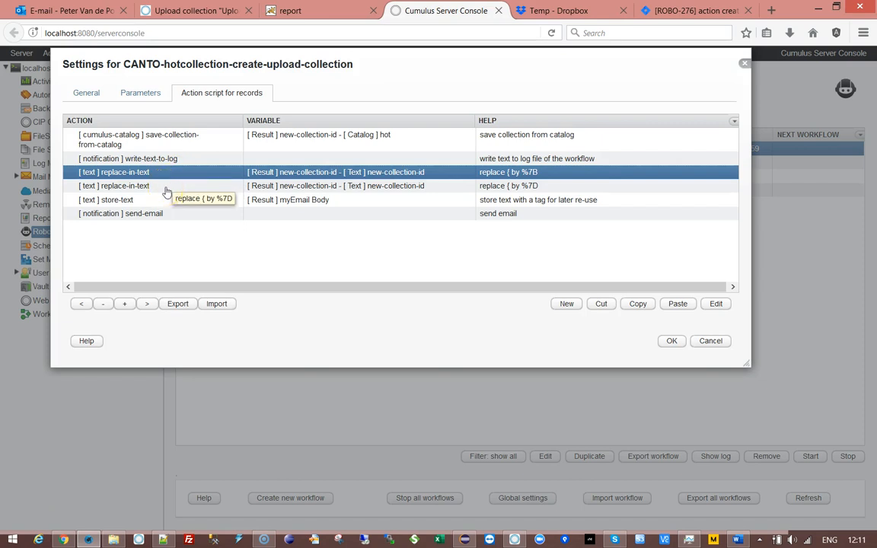
double_click(162, 215)
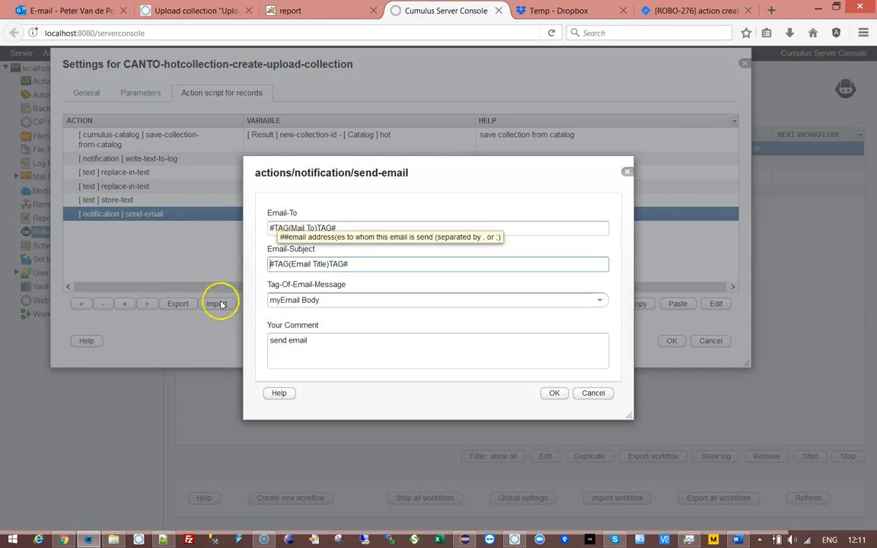
click(595, 394)
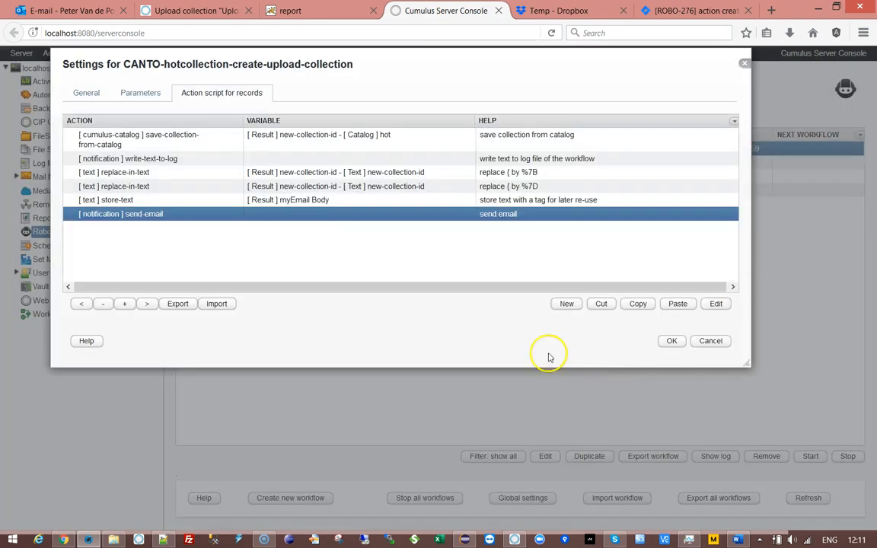
Step: Review the workflow's parameters, including Catalog, Email message configuration, Mail To and Login User From Whom
click(140, 92)
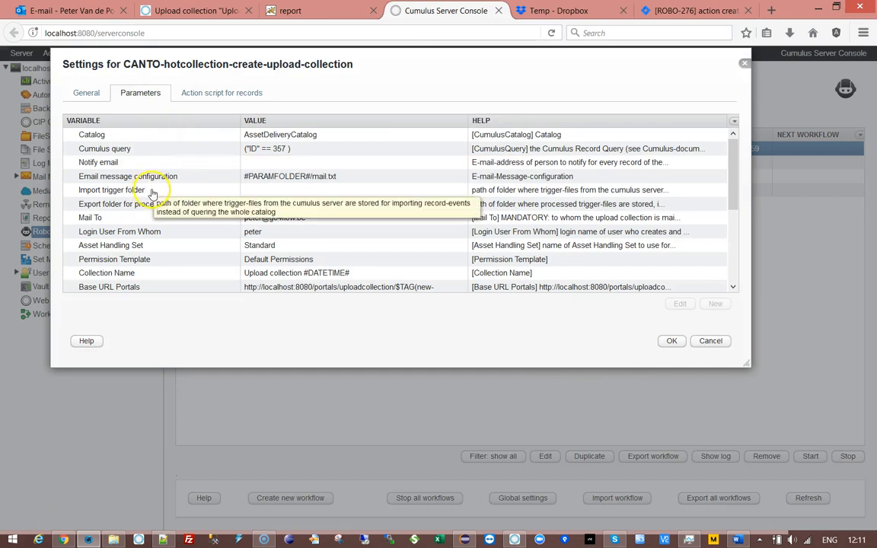
click(121, 138)
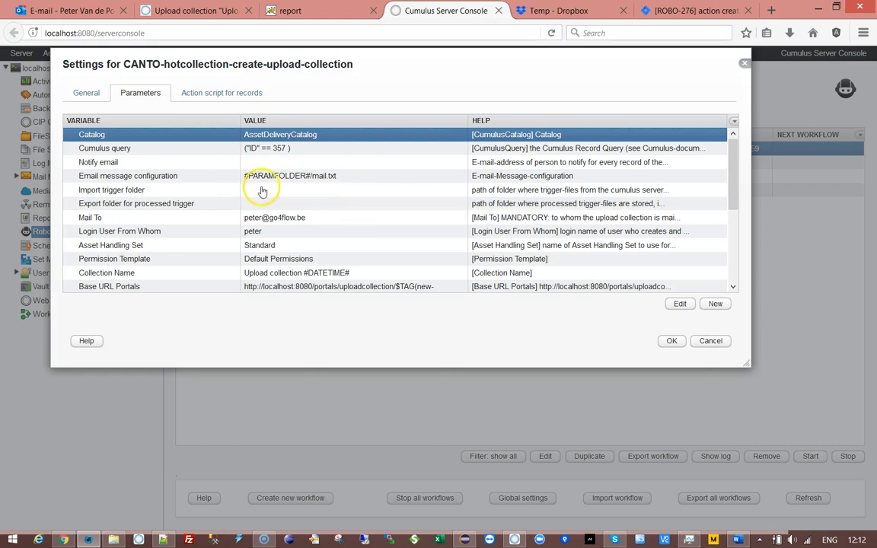
click(94, 174)
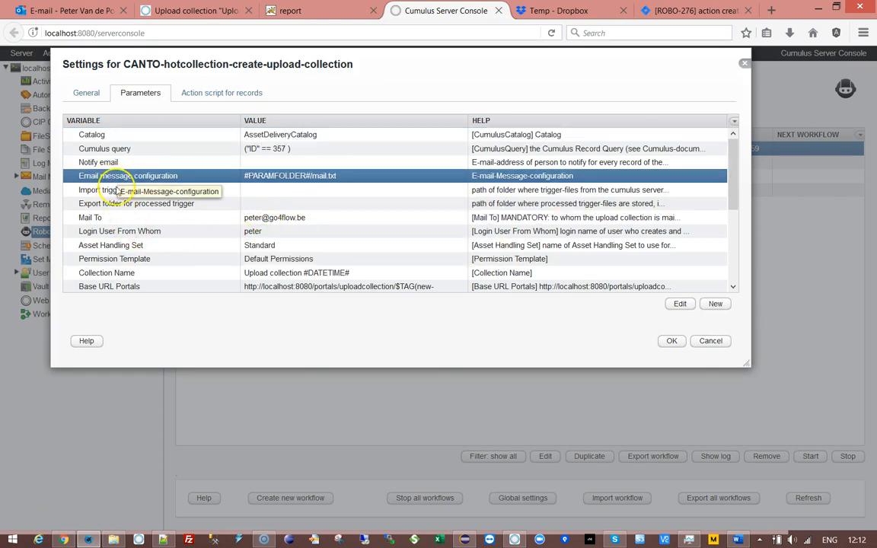
click(89, 218)
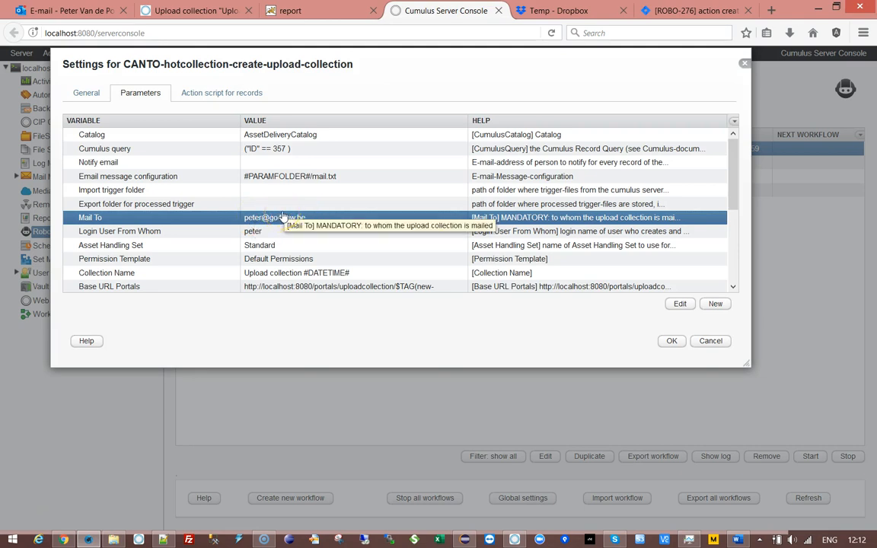
click(303, 143)
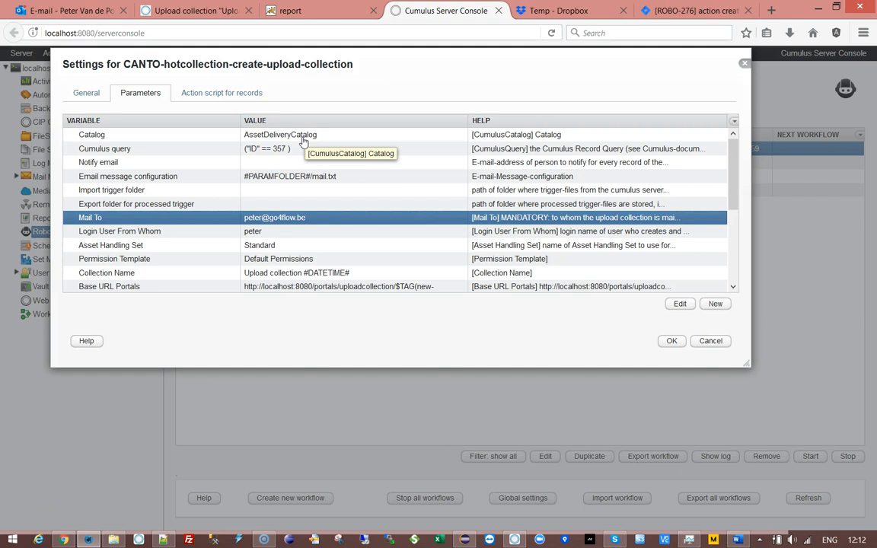
click(252, 232)
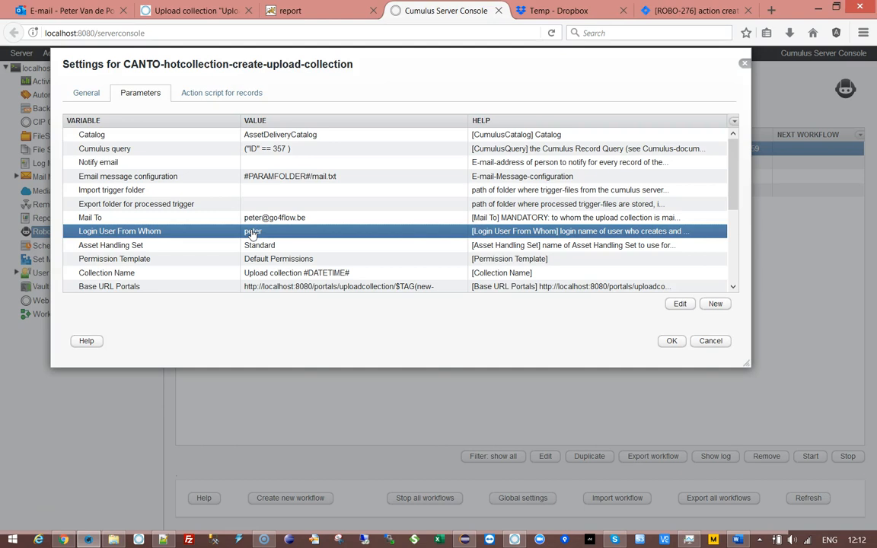
Step: Switch to the Cumulus client and close the guid web collection and AssetDeliveryCatalog windows, dismissing the catalog access dialog
click(514, 539)
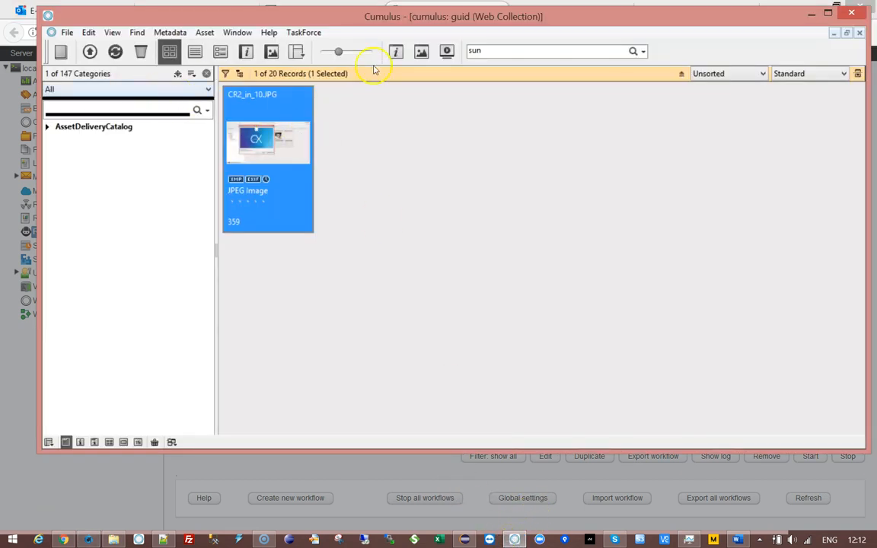
click(861, 37)
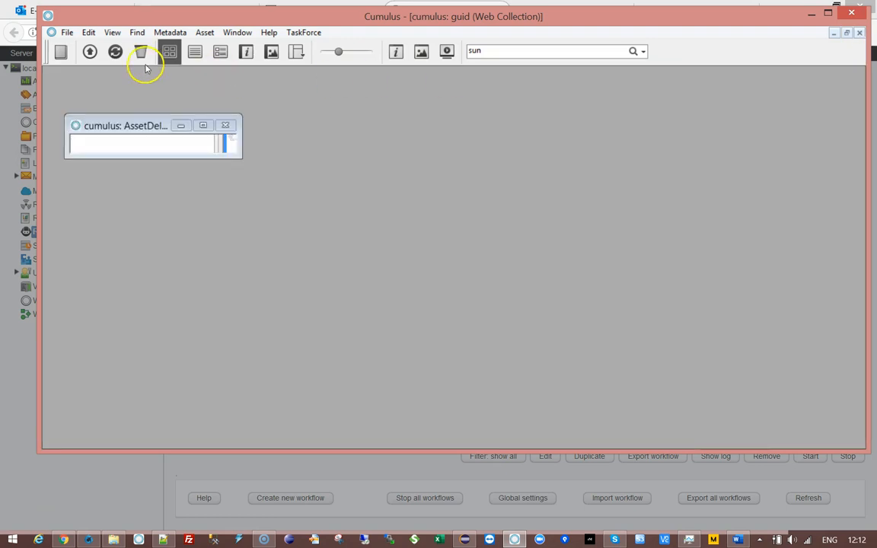
double_click(151, 127)
click(61, 53)
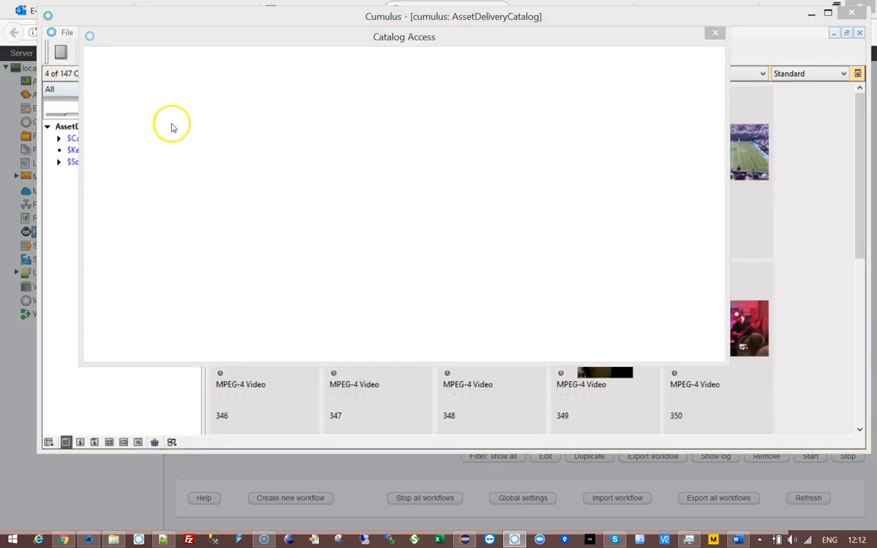
click(713, 34)
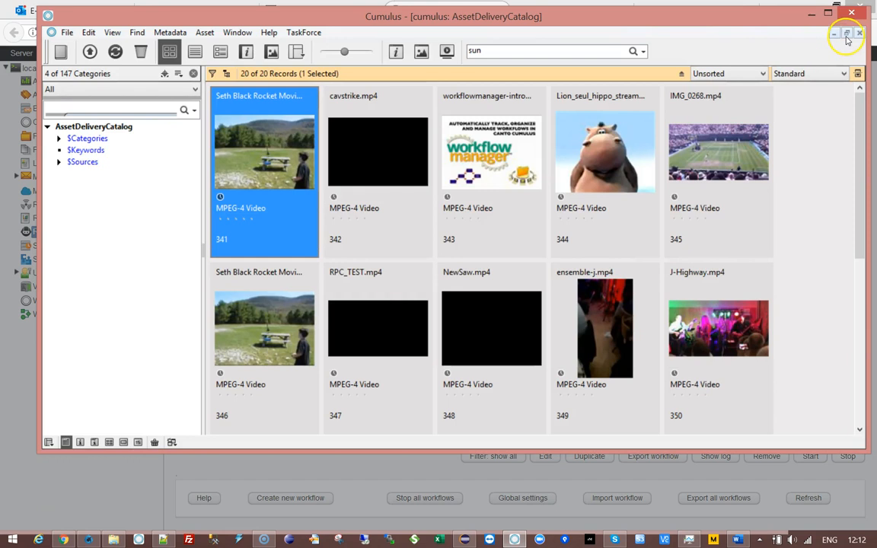
click(860, 33)
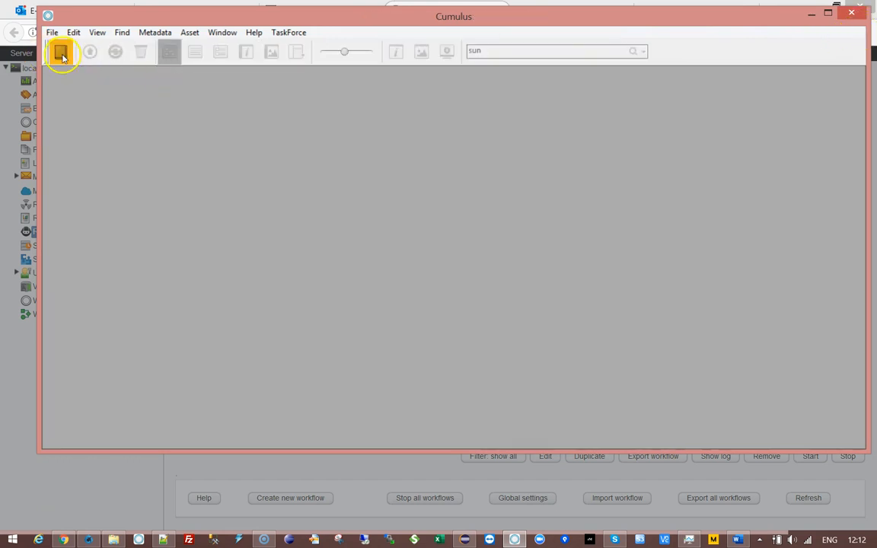
Step: Open the catalog access and log in to Cumulus with the user name and account password
click(61, 53)
double_click(335, 253)
text(peter)
text(******)
click(348, 315)
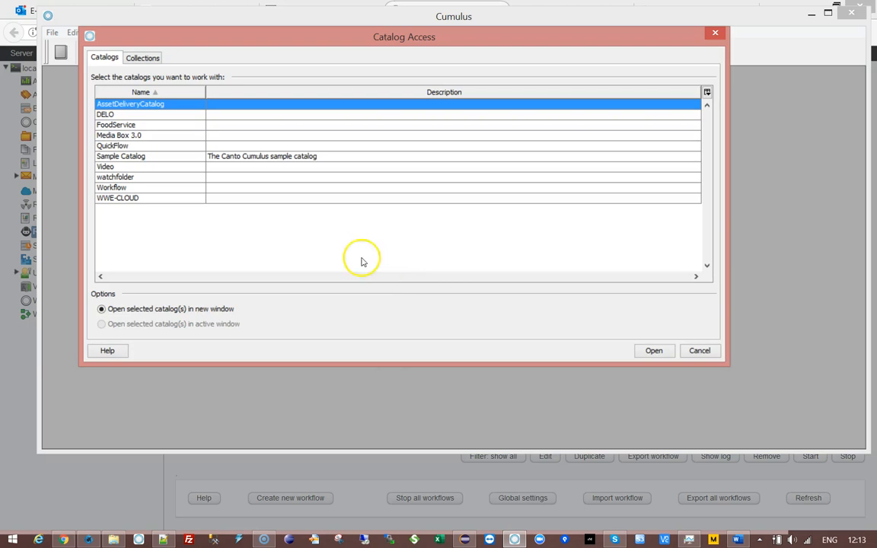
Step: Browse the upload collections, open Upload collection 2019-05-28 12.04.11 to inspect its records, then close it and minimize the Cumulus client
click(142, 58)
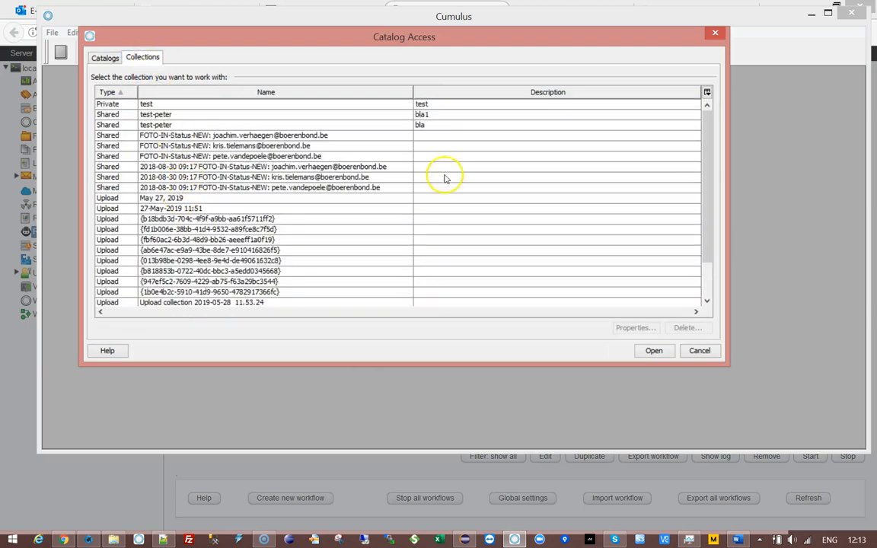
drag(709, 131, 699, 200)
click(183, 260)
click(176, 270)
click(177, 281)
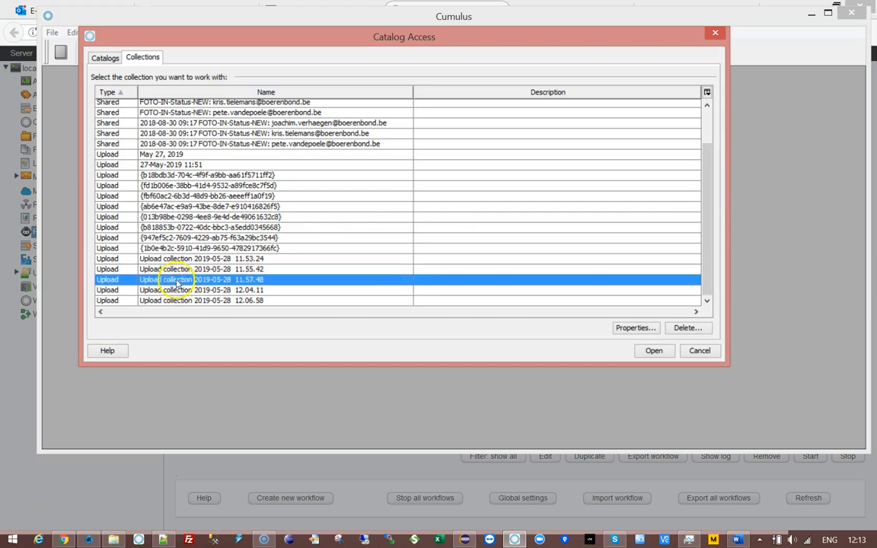
click(180, 291)
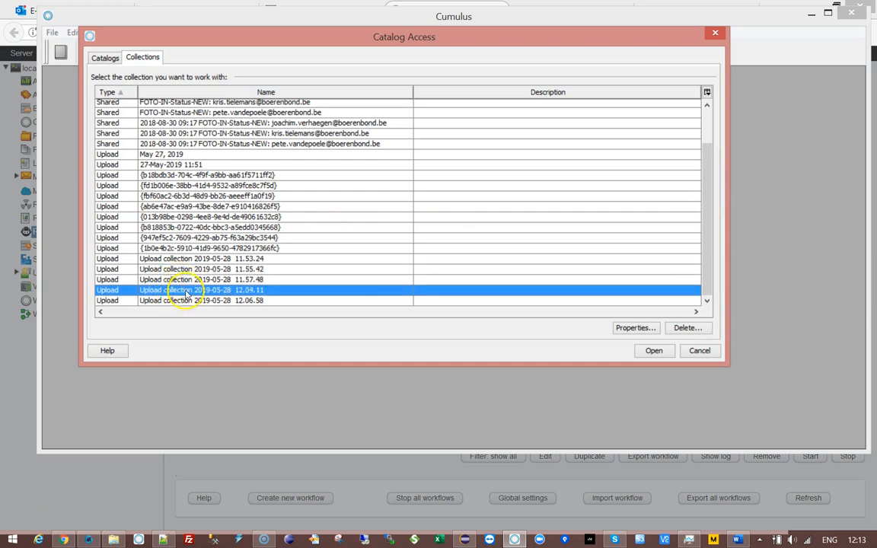
double_click(185, 292)
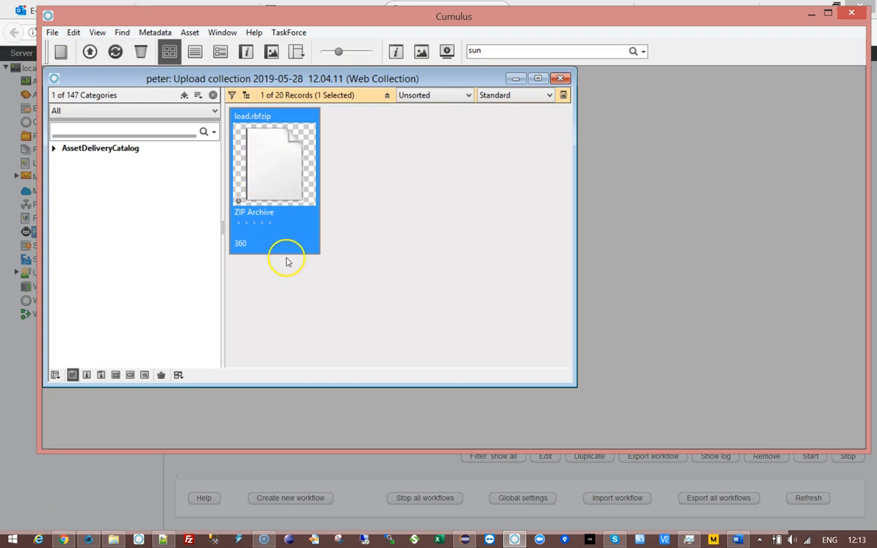
click(561, 80)
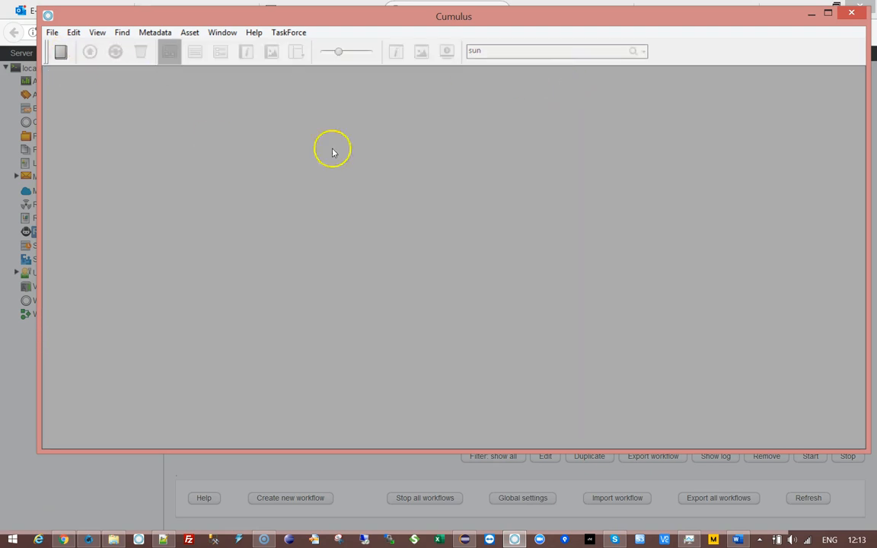
click(811, 14)
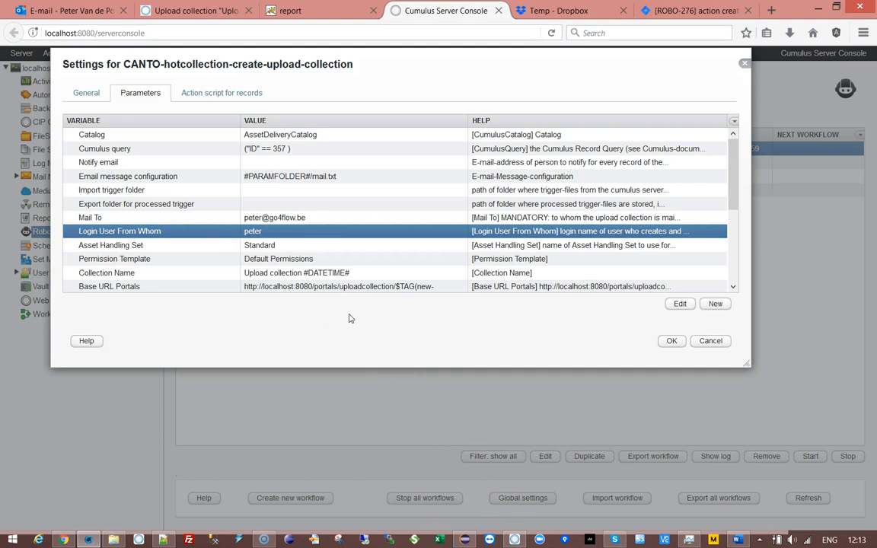
Step: Review the workflow's Asset Handling Set, Permission Template and Collection Name parameters
click(145, 245)
click(151, 258)
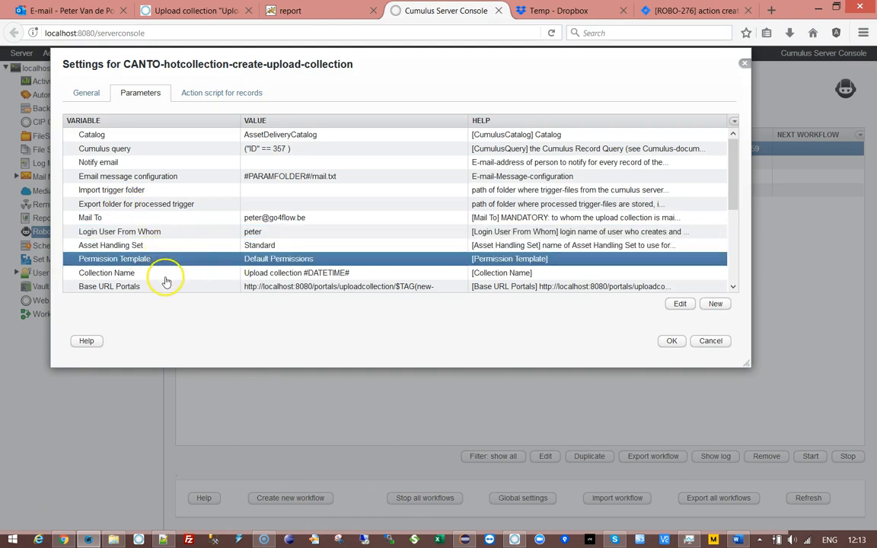
click(167, 275)
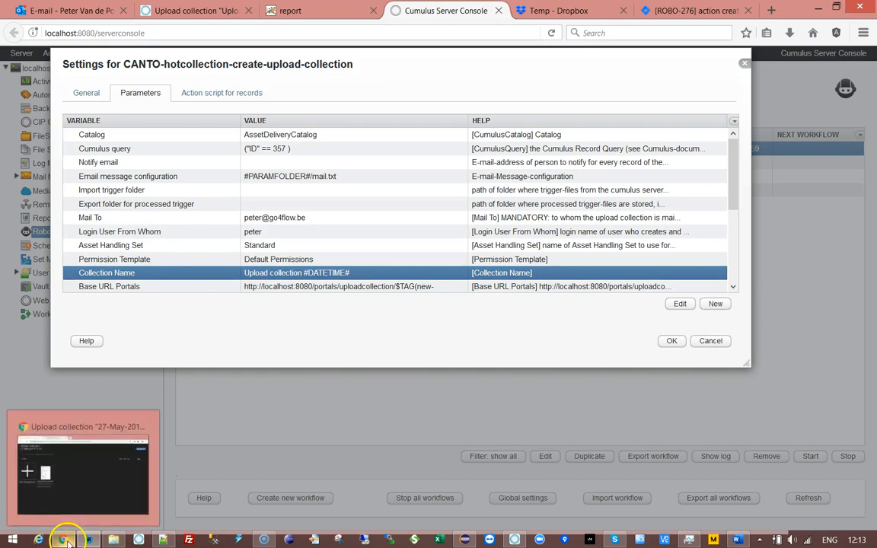
Step: Check the date and time in the title on the upload collection page, then return to the Cumulus Server Console
mouse_move(88, 541)
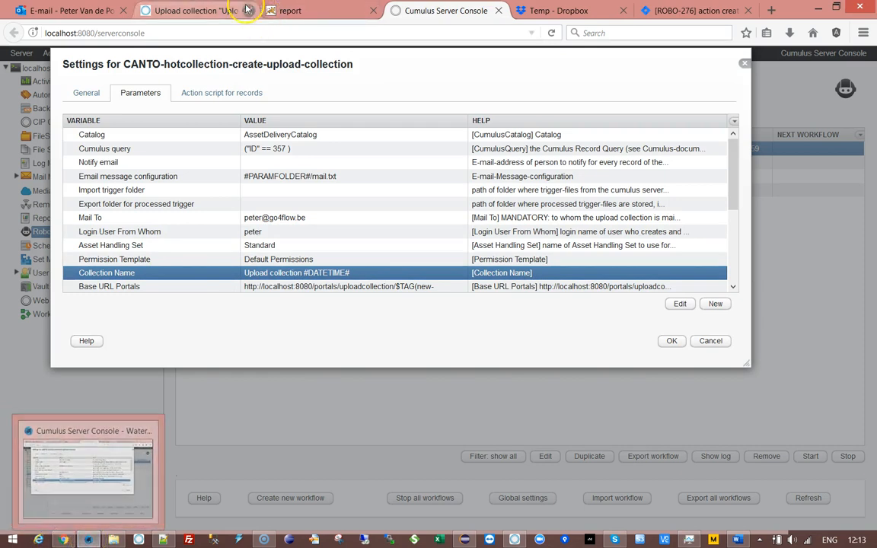
click(194, 10)
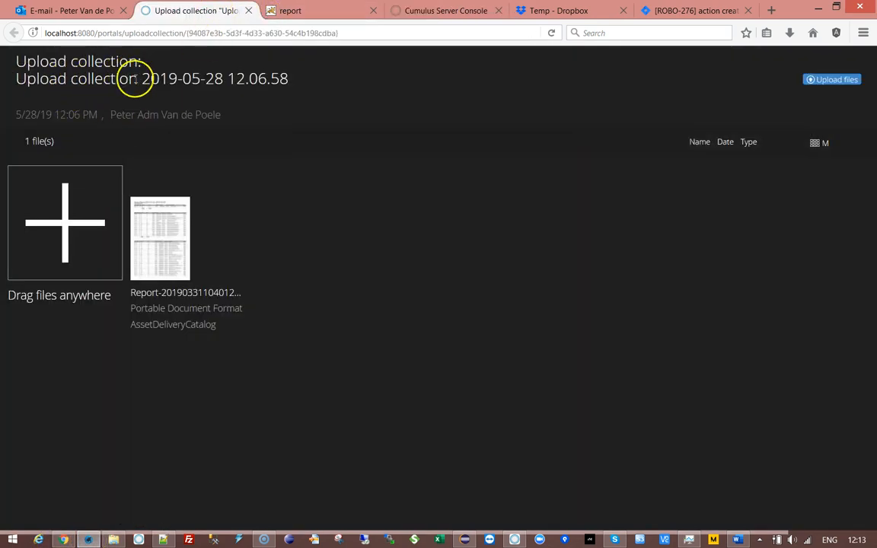
drag(140, 79, 298, 78)
click(298, 79)
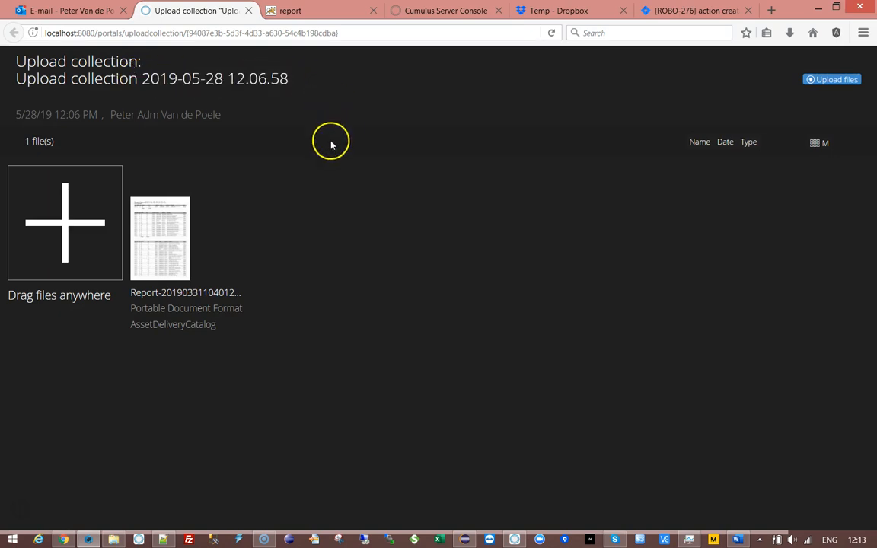
click(649, 13)
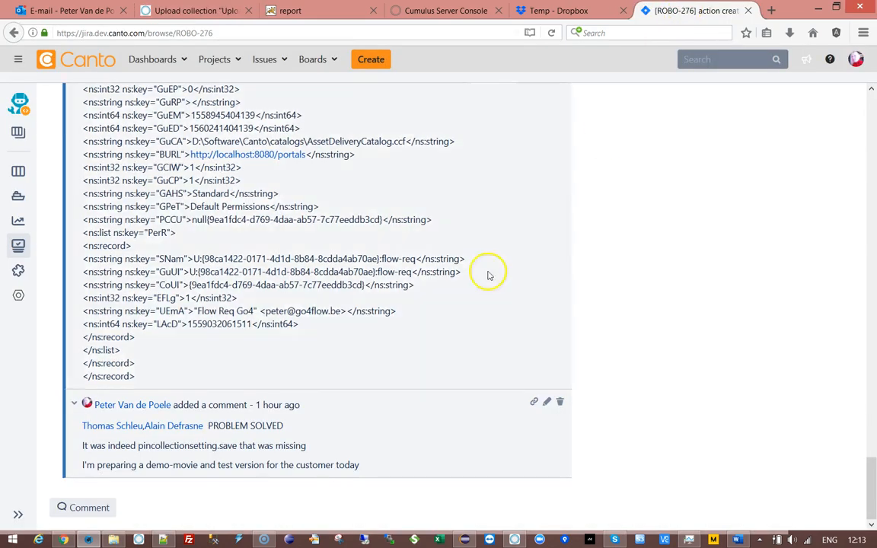
click(415, 15)
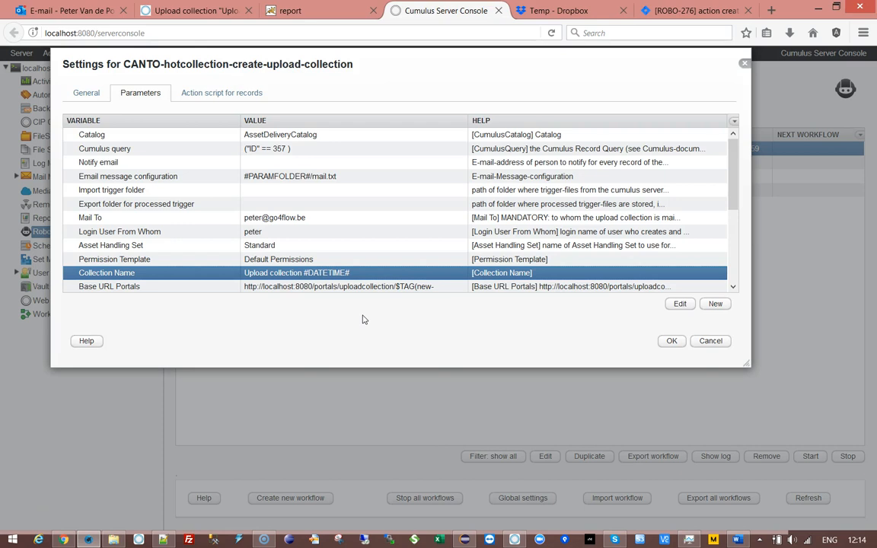
Step: Set the Collection Name parameter to "Upload collection #DATETIME# - rec: $RECORDFIELD(hot;Record Name)RECORDFIELD$"
double_click(354, 275)
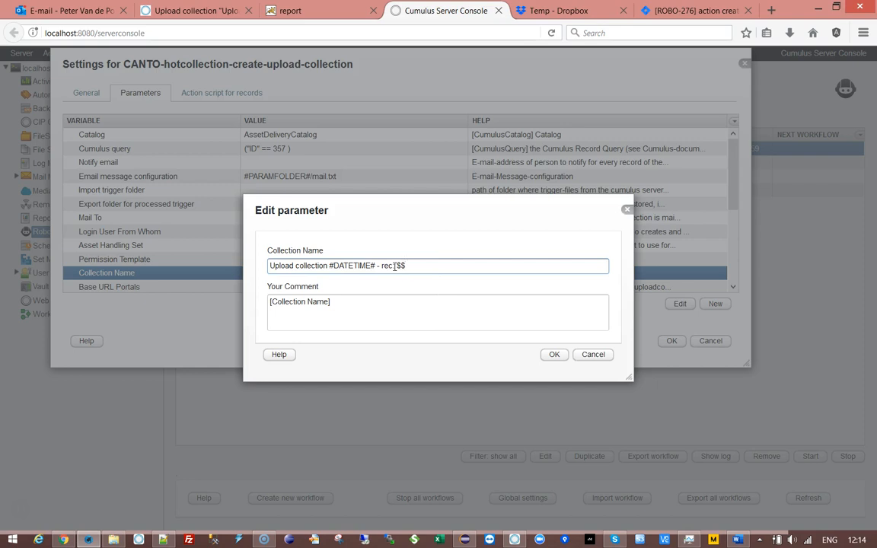
text(RECORDFIELD(hot)
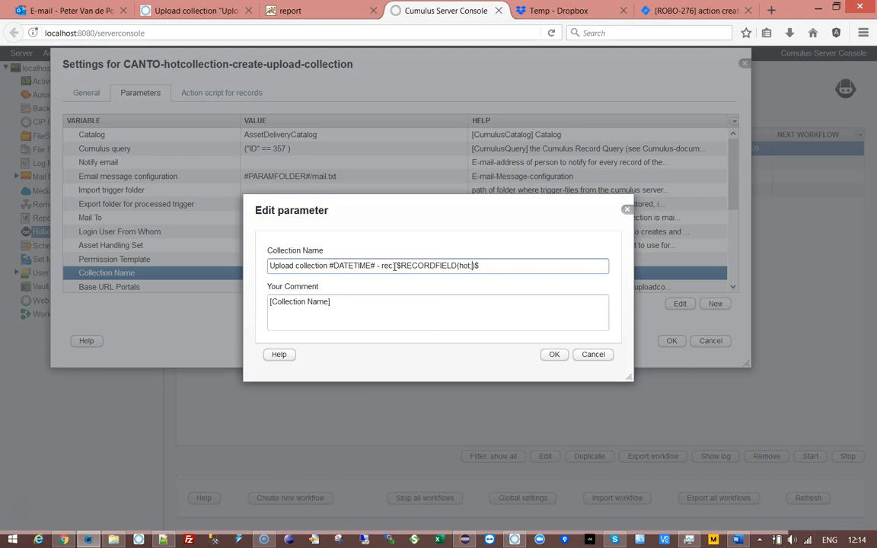
text(Record Name)RECORDFIE)
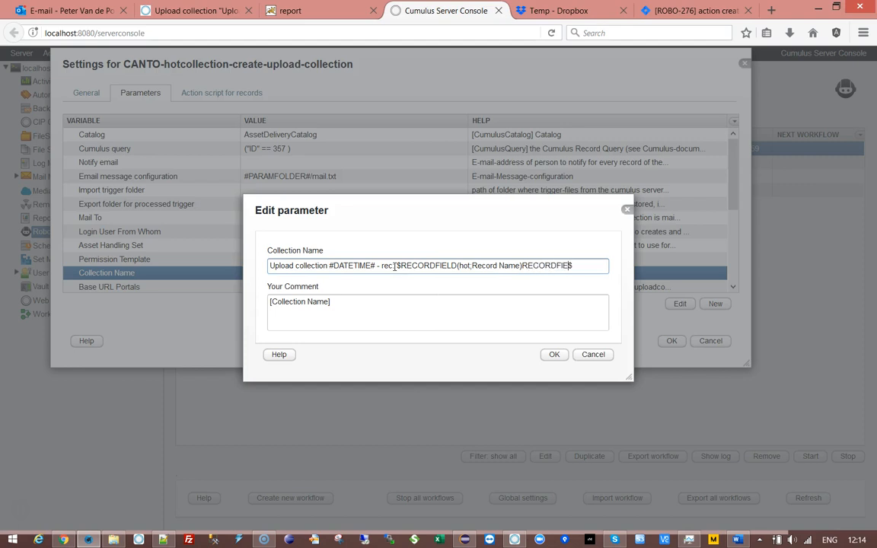
text(LD)
click(550, 356)
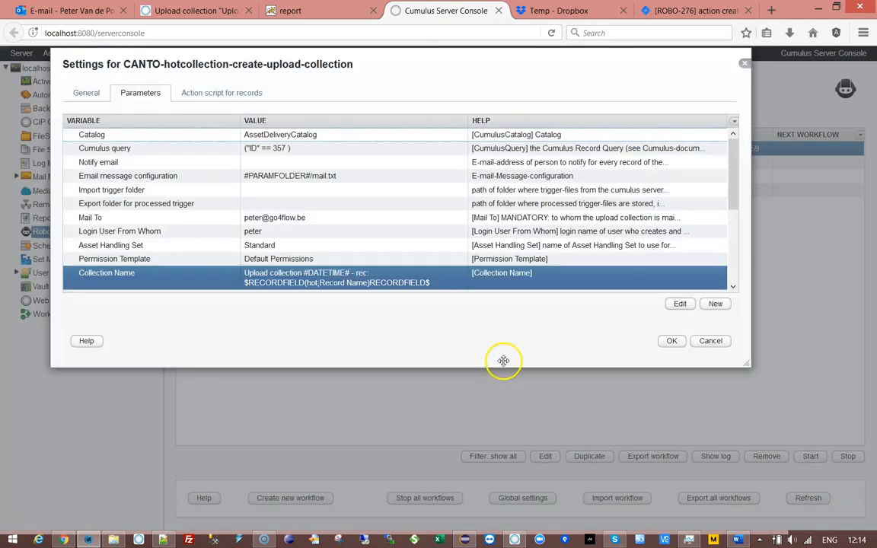
Step: Review the Collection Name, Base URL Portals and Email Title parameters
drag(738, 162, 737, 189)
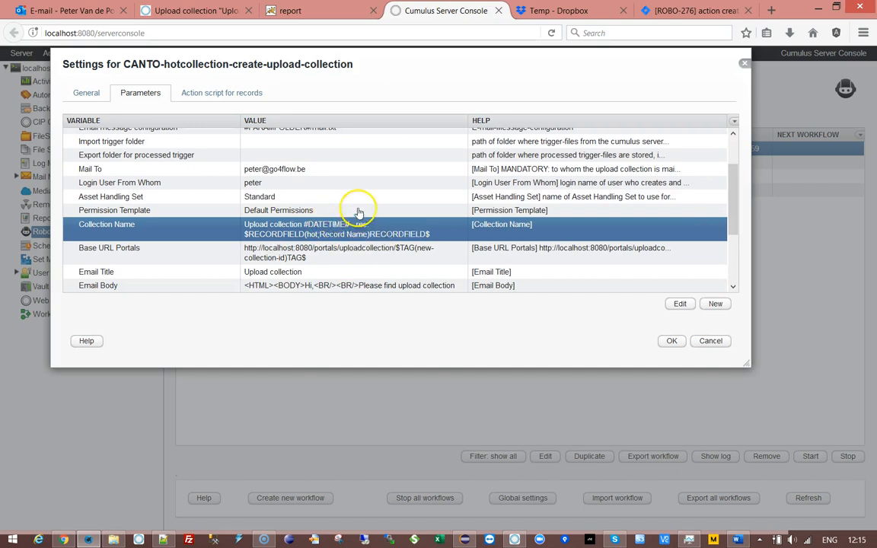
click(312, 225)
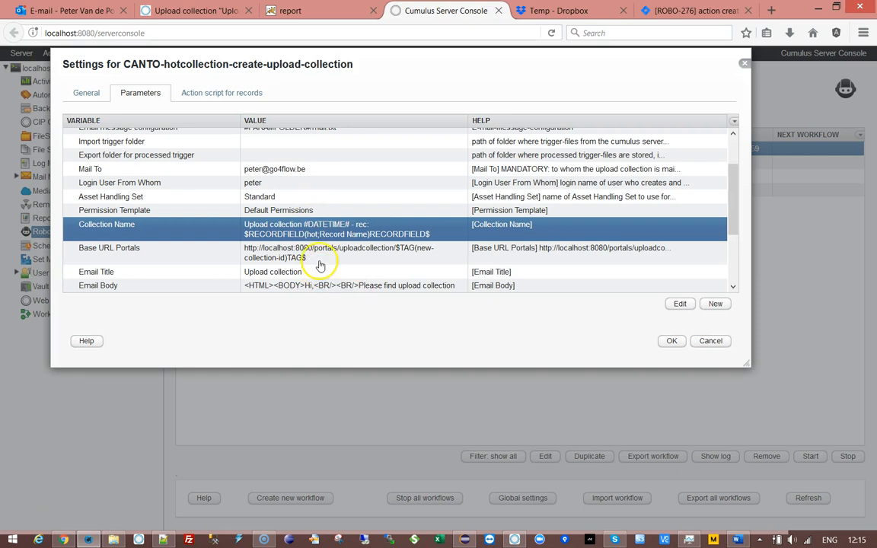
click(320, 257)
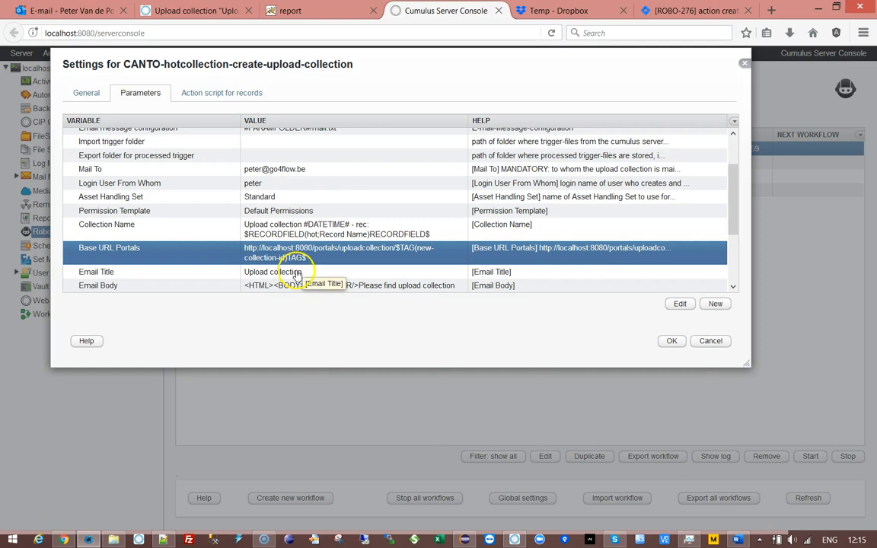
click(217, 272)
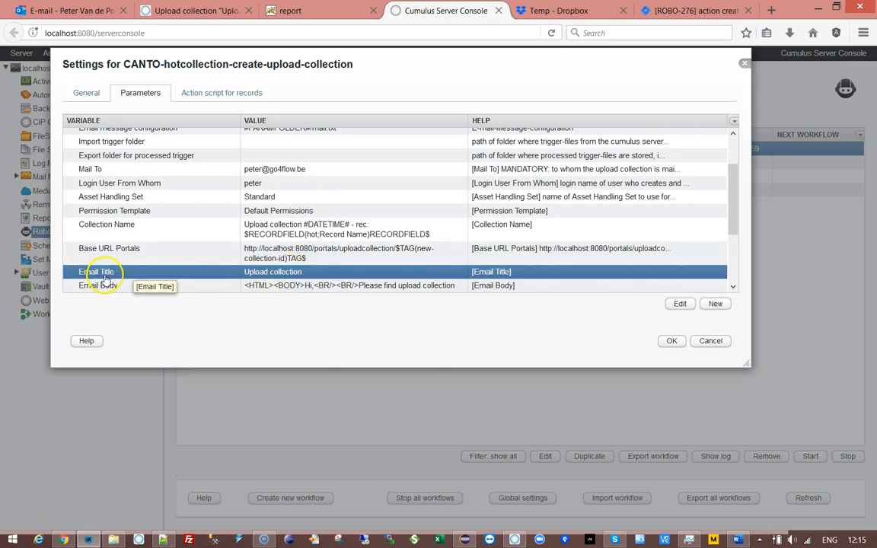
Step: Copy the $RECORDFIELD(hot;Record Name)RECORDFIELD$ tag from the Collection Name parameter, leaving that parameter unchanged
double_click(255, 236)
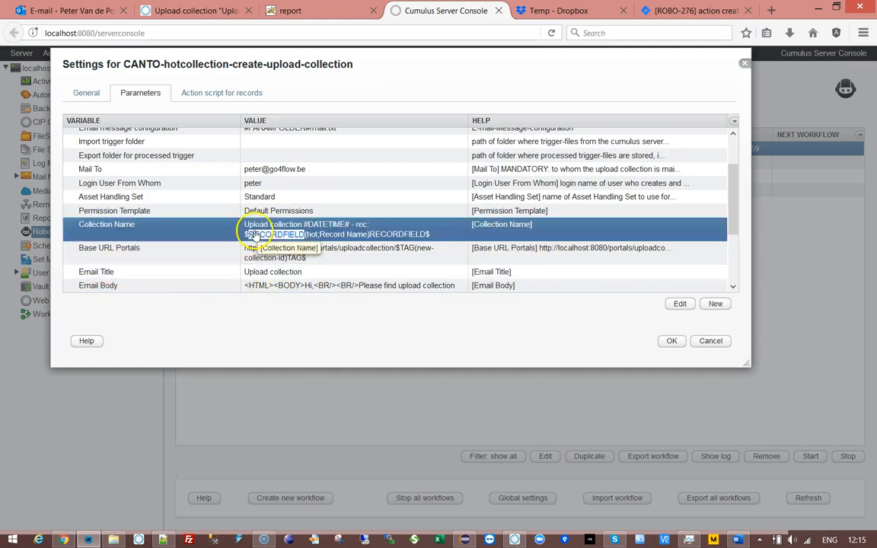
drag(397, 265, 584, 267)
key(ctrl+c)
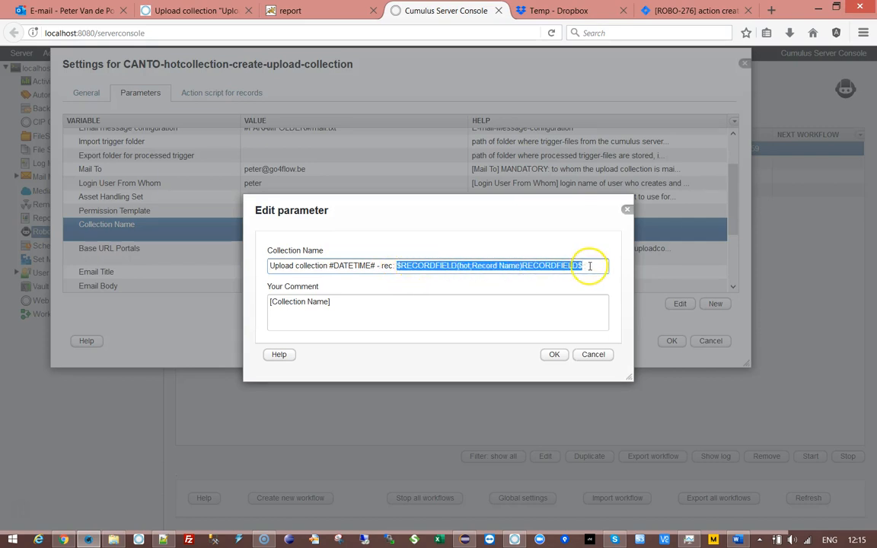
click(593, 354)
Step: Set the Email Title parameter to "Upload collection for record $RECORDFIELD(hot;Record Name)RECORDFIELD$"
click(296, 276)
double_click(296, 276)
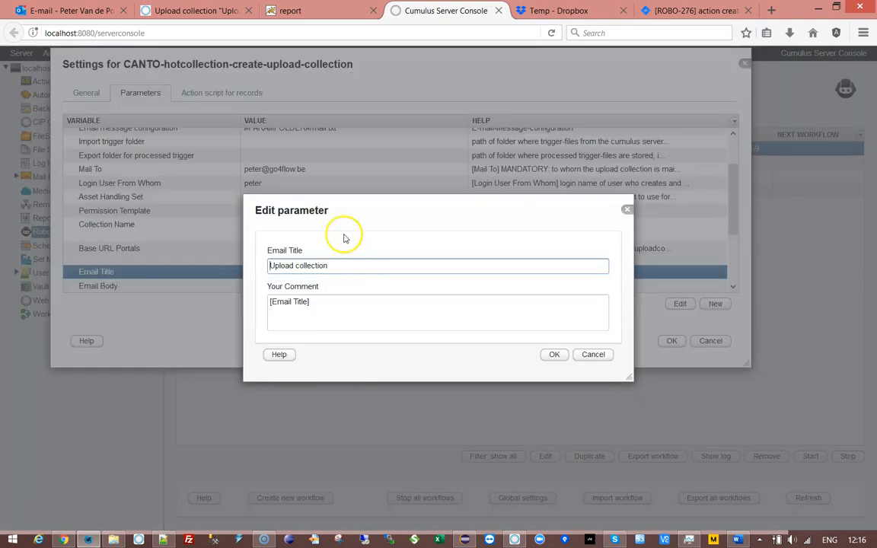
click(350, 268)
text(f)
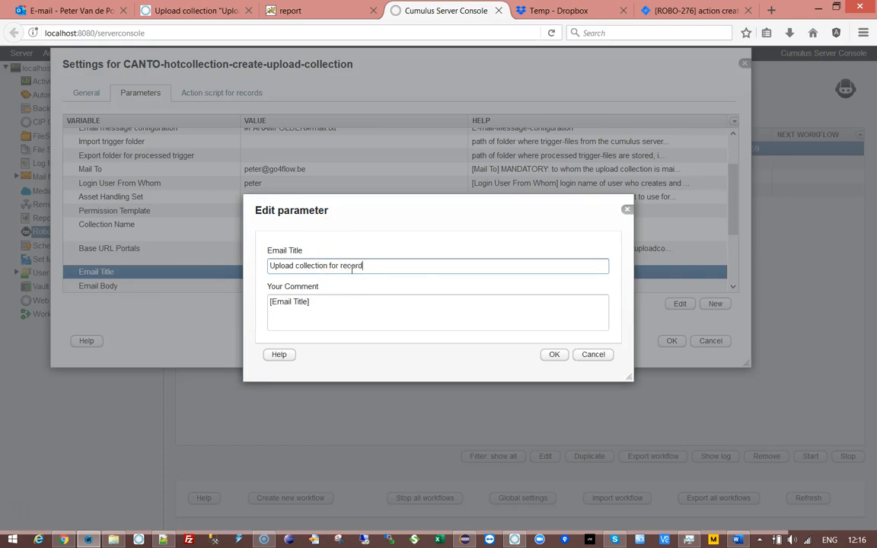
text(or record)
key(ctrl+v)
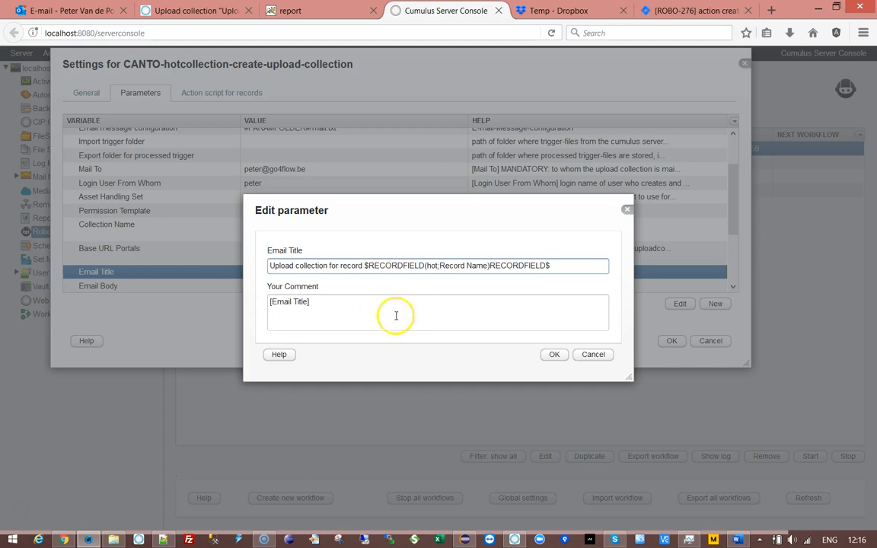
click(558, 355)
Step: Correct the wording in the Email Body parameter to "Click on the link or copy it to your browser"
drag(727, 213, 735, 257)
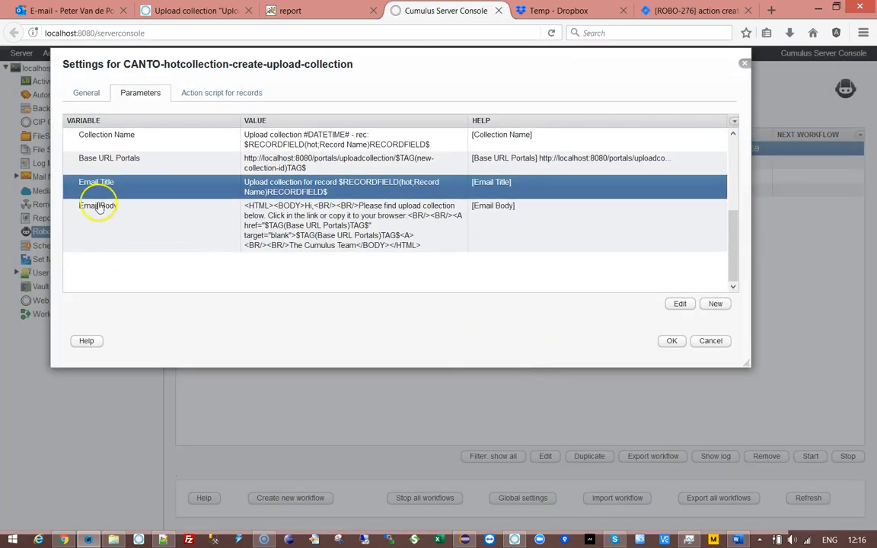
click(156, 207)
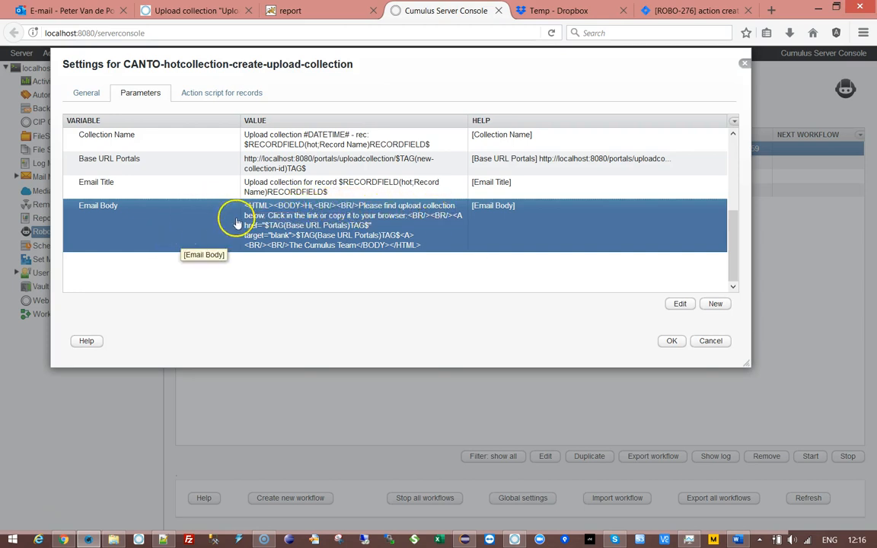
double_click(291, 217)
click(525, 266)
key(BackSpace)
text(o)
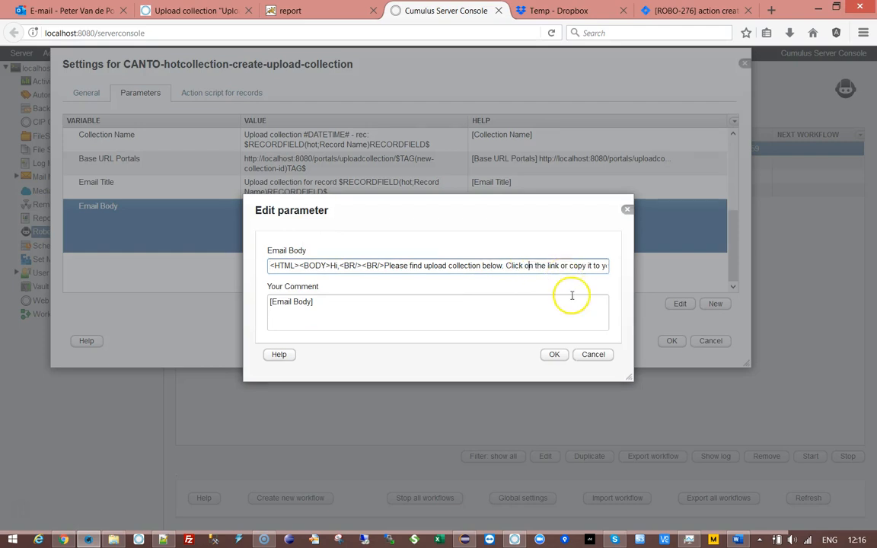
click(553, 355)
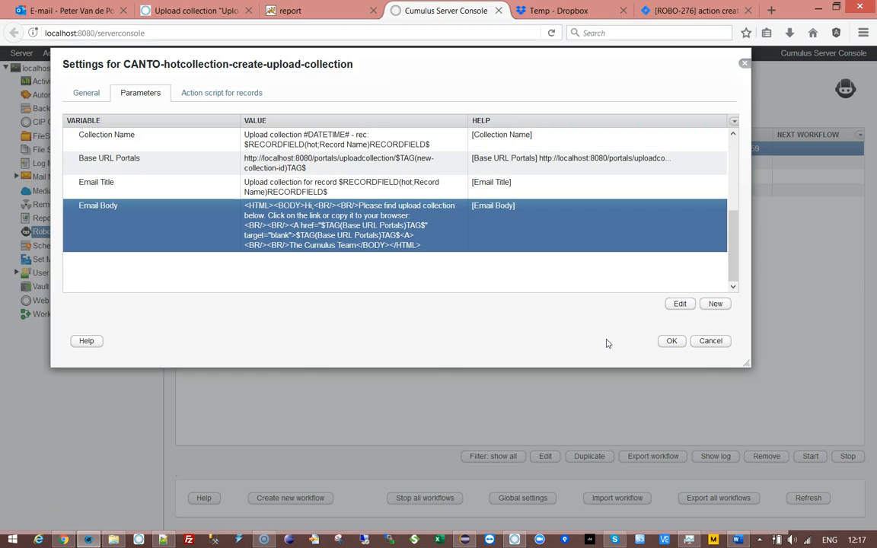
Step: Save the workflow settings, start the CANTO-hotcollection-create-upload-collection workflow and select it again in the workflow overview
click(663, 344)
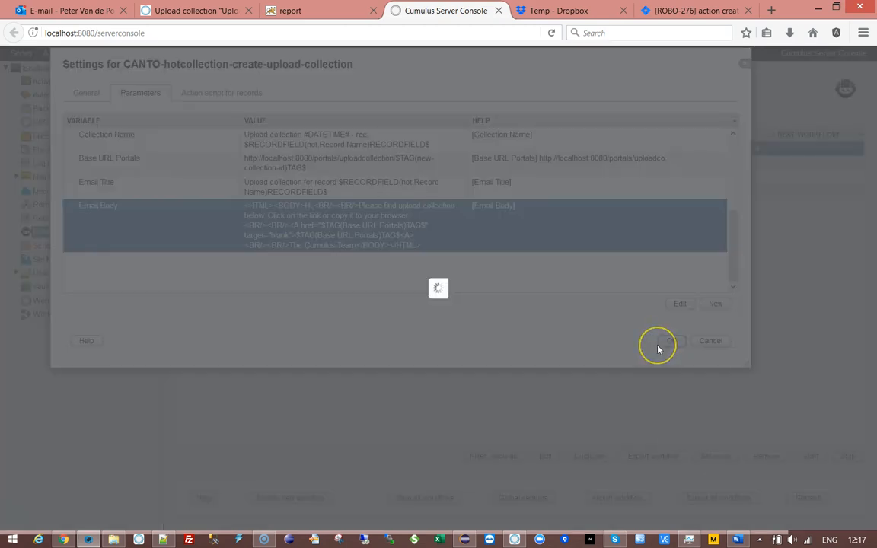
click(311, 148)
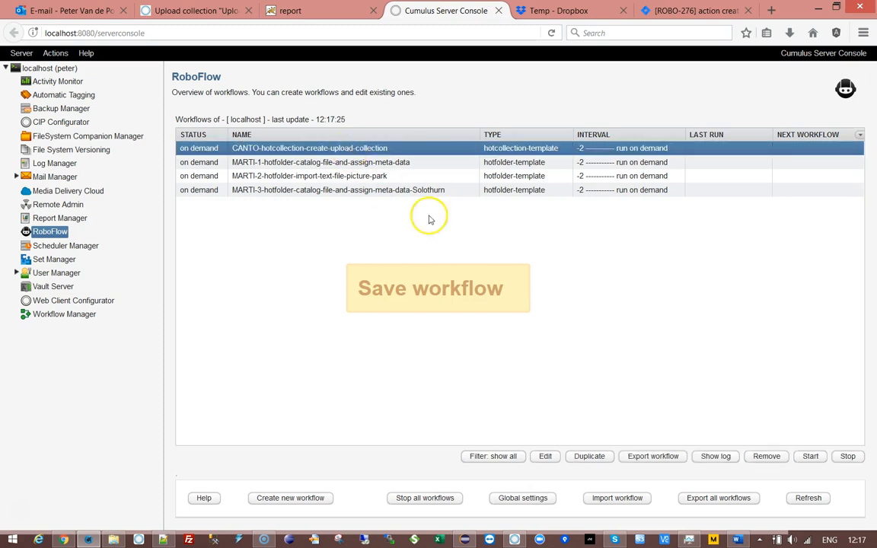
click(806, 457)
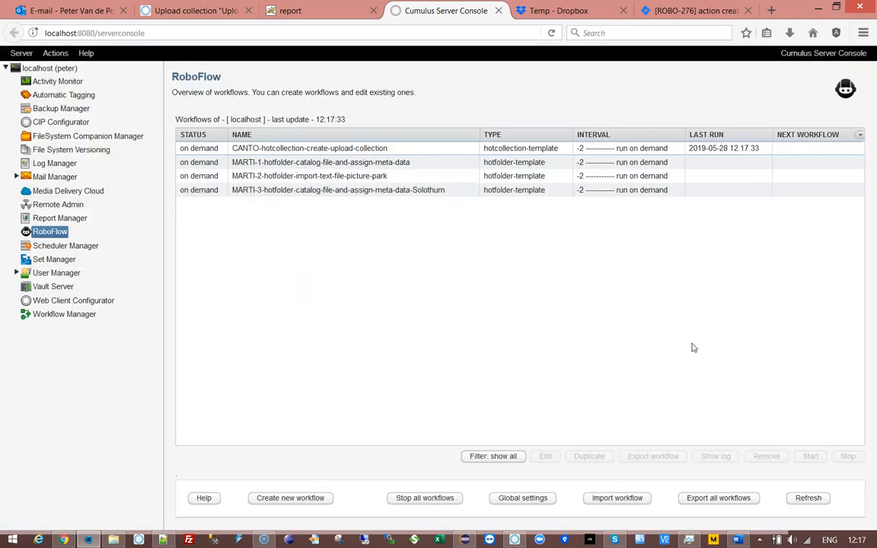
click(373, 150)
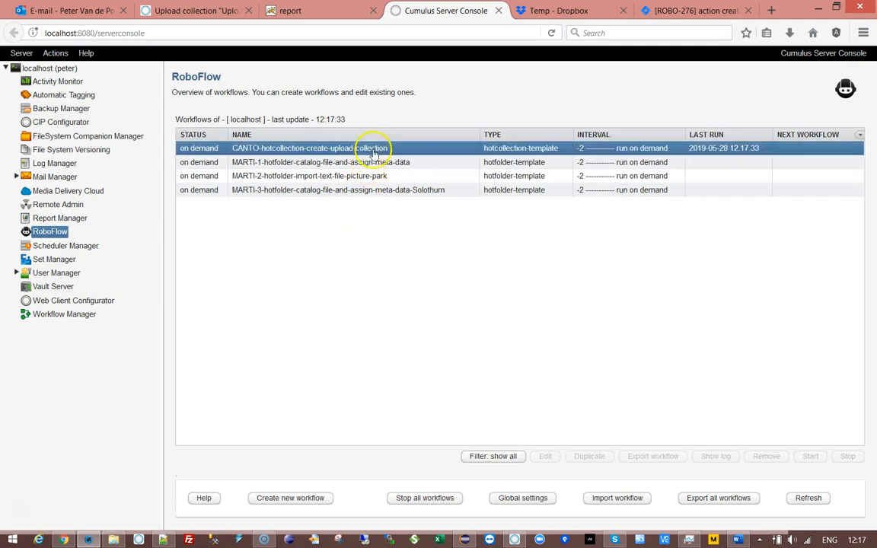
Step: Show the log of the CANTO-hotcollection-create-upload-collection workflow and examine its new collection ID and sent e-mail entries
click(717, 456)
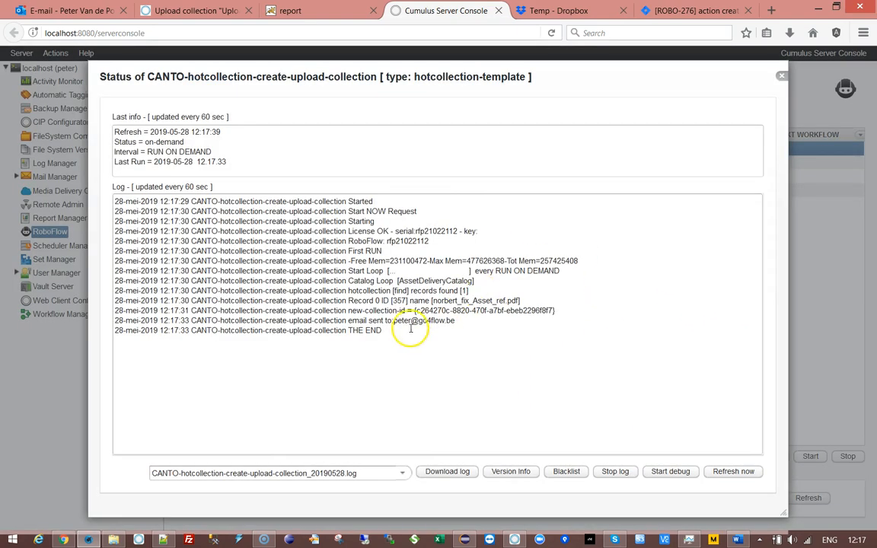
drag(348, 311, 555, 310)
drag(347, 320, 454, 320)
click(467, 373)
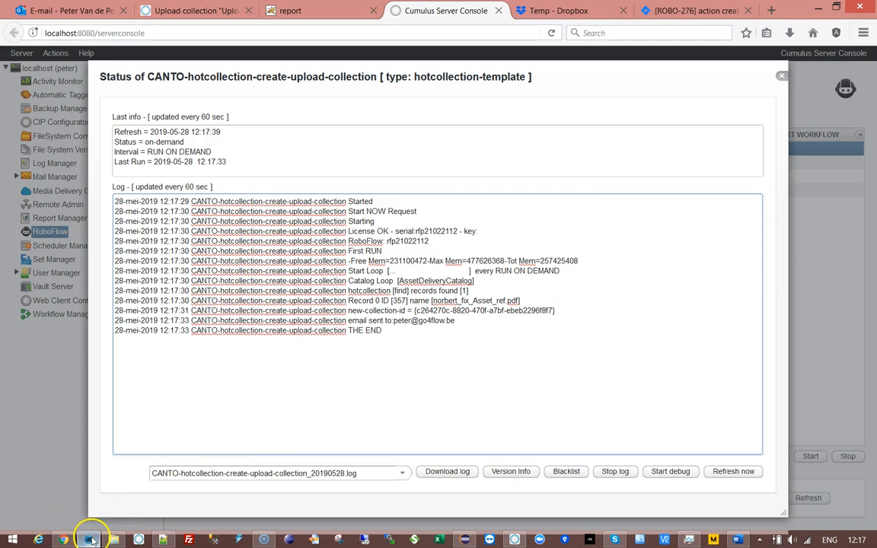
Step: Switch to Outlook, open the newest upload collection e-mail in the Overige inbox and follow its upload collection link
click(66, 10)
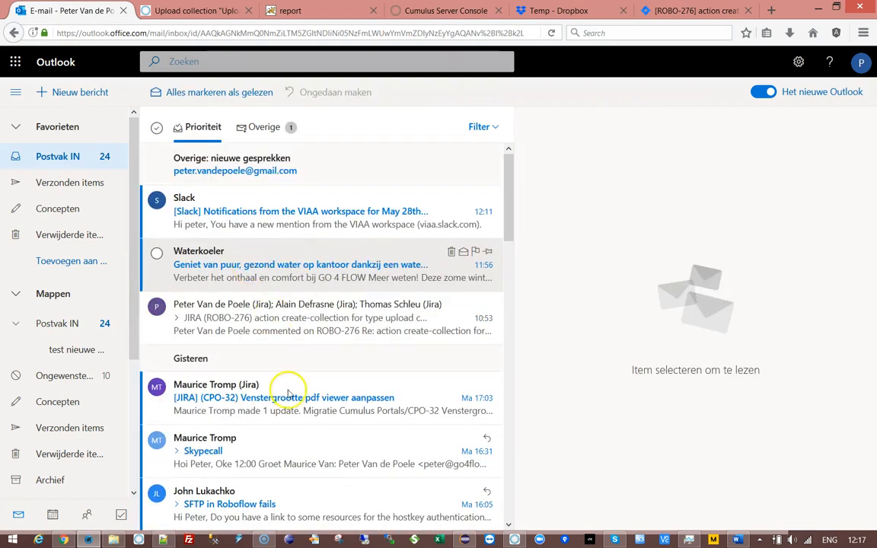
click(248, 172)
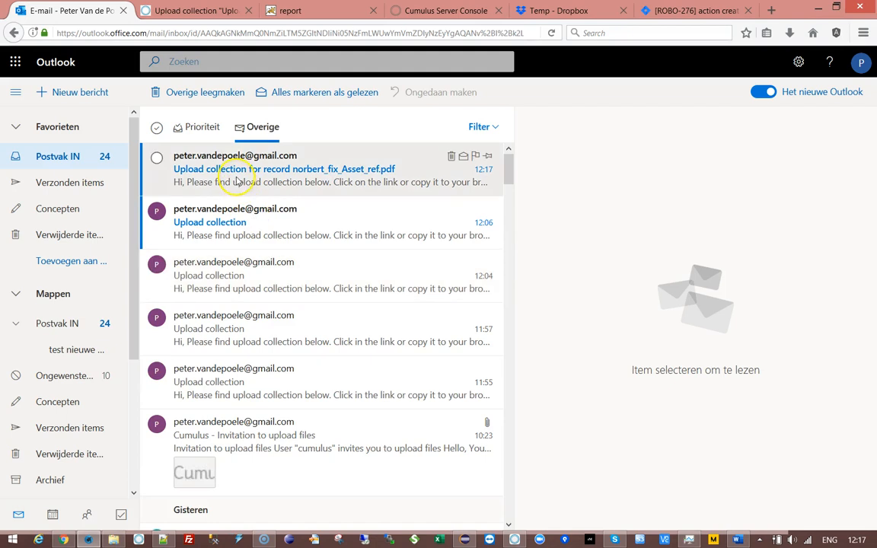
click(237, 179)
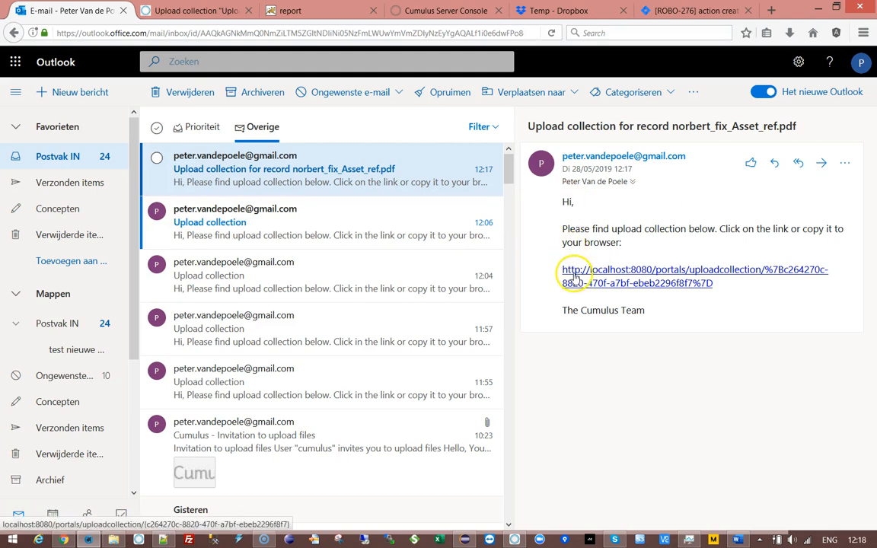
click(660, 275)
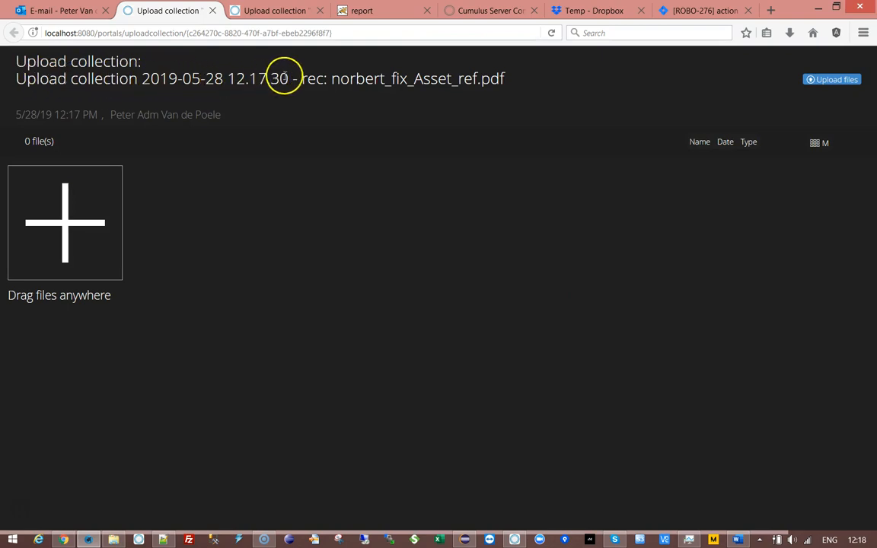
Step: Compare the new upload collection's title with the earlier collection's title and close the workflow log in the Cumulus Server Console
drag(18, 79, 526, 87)
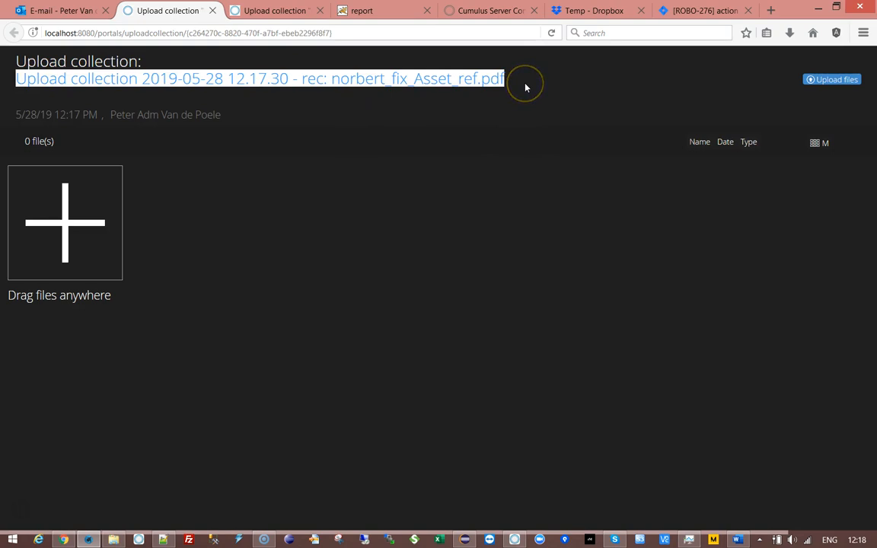
click(538, 80)
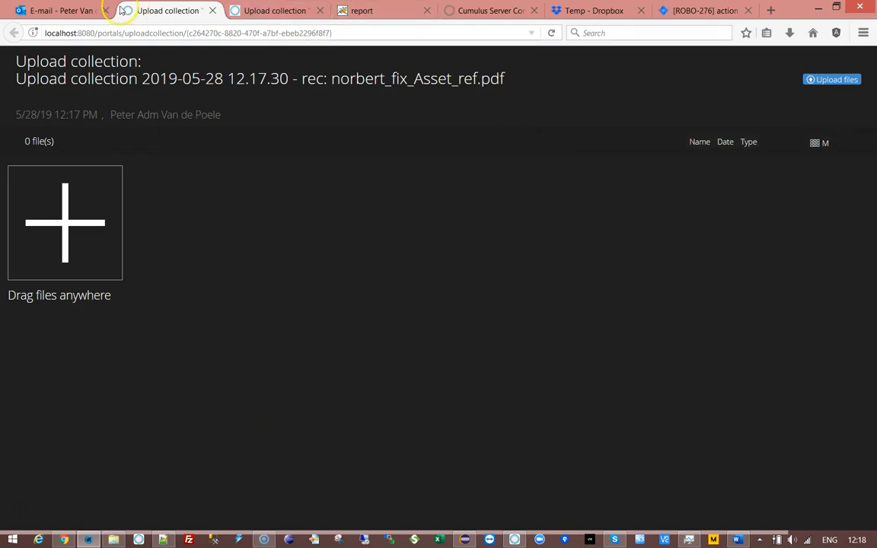
click(241, 15)
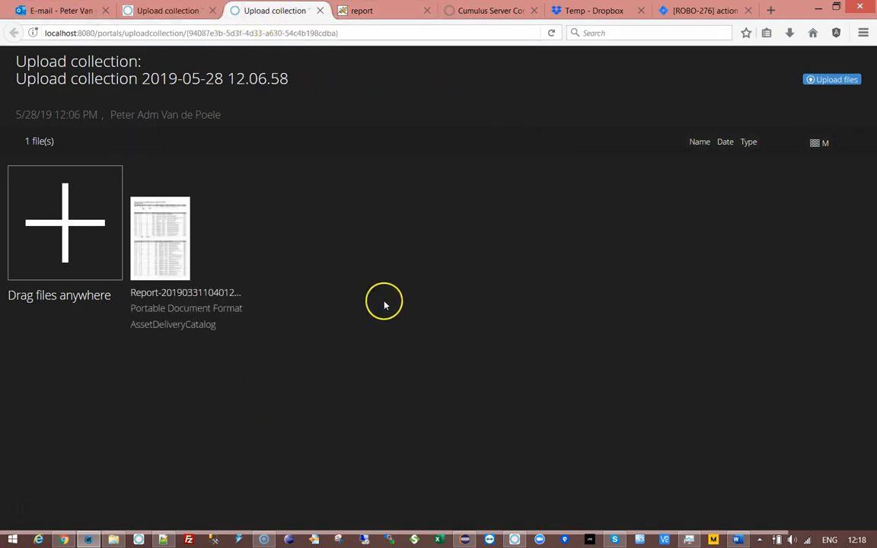
click(502, 15)
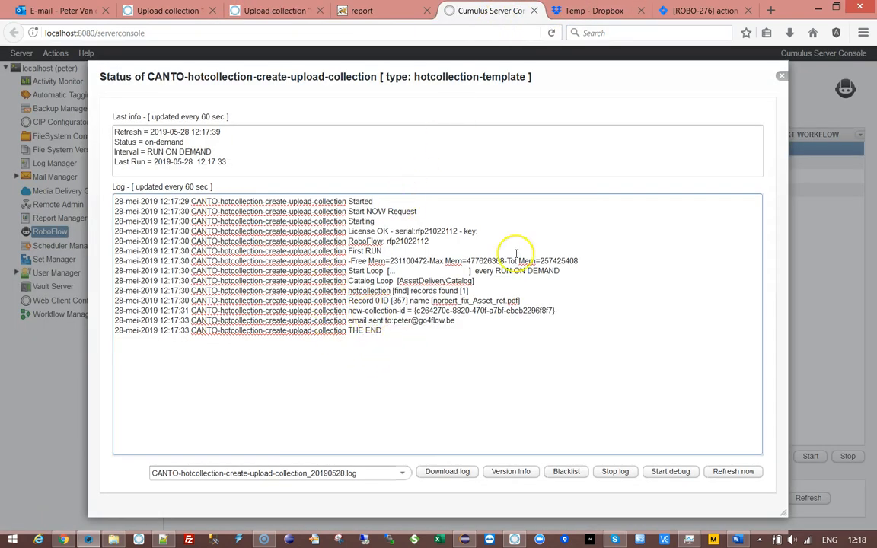
click(781, 79)
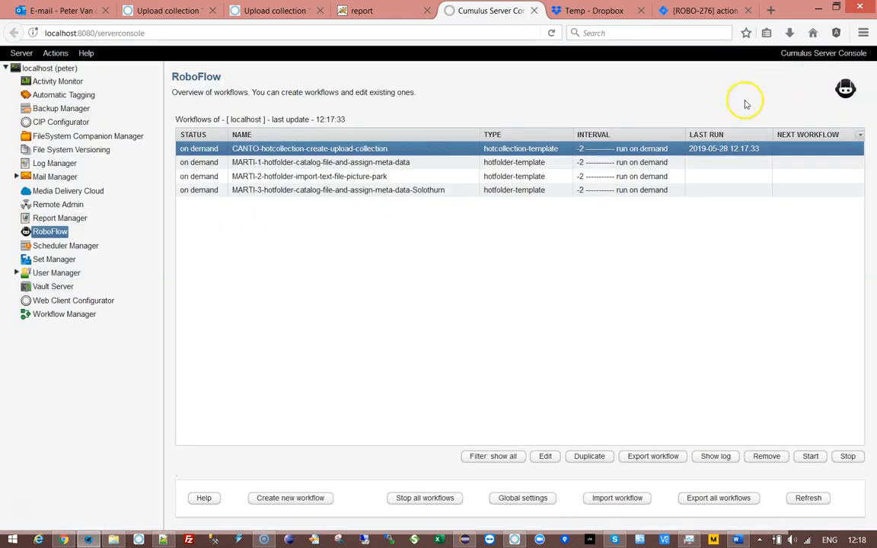